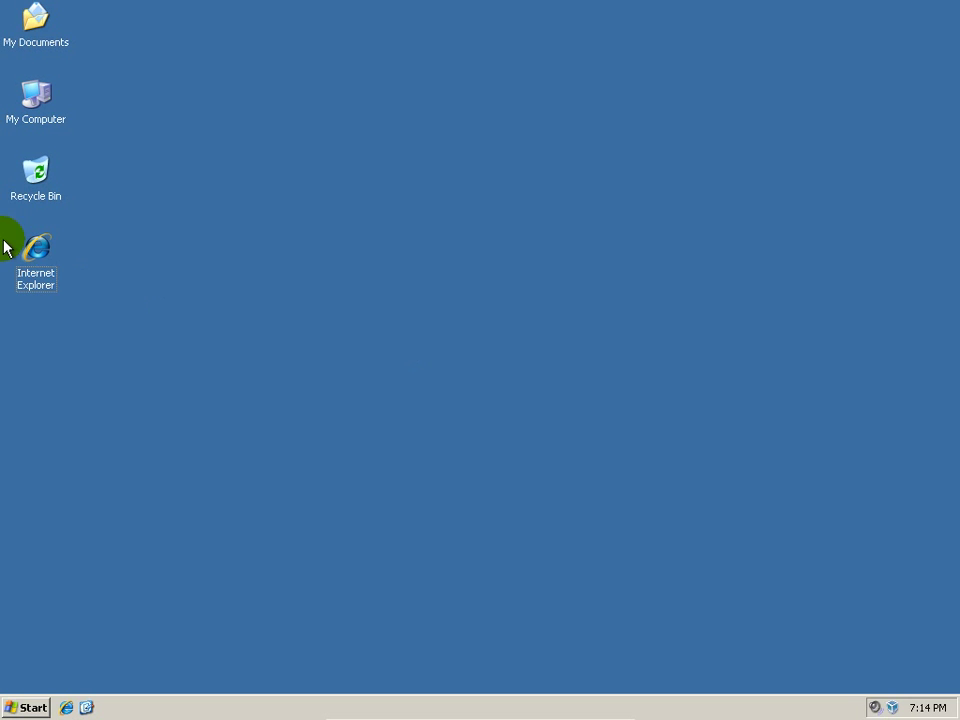
{"action": "double_click", "coordinate": [38, 256]}
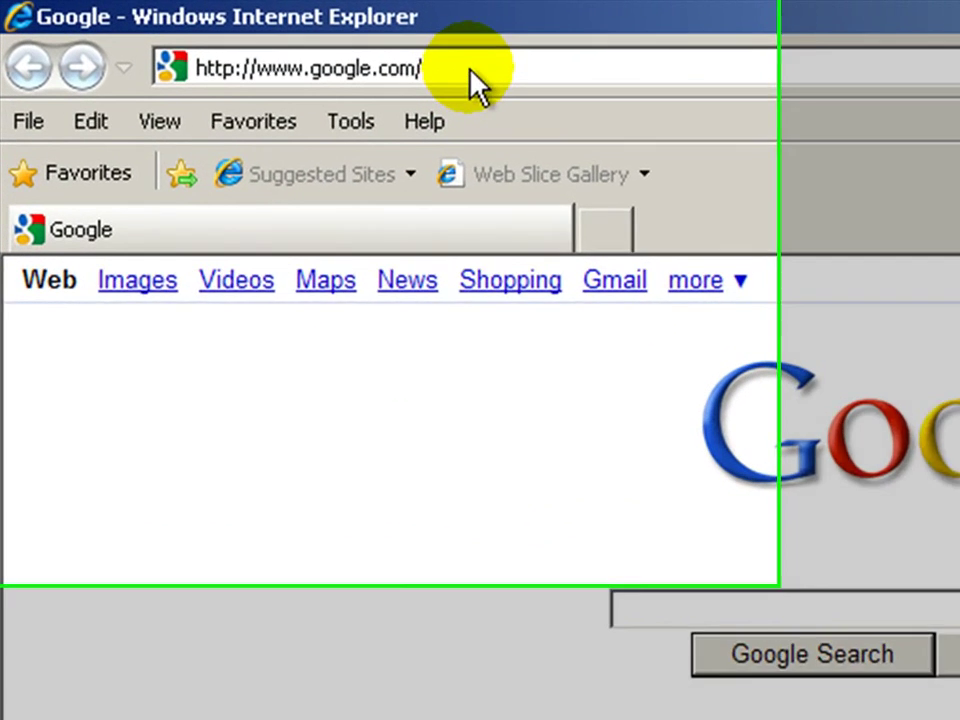
{"action": "left_click", "coordinate": [232, 34]}
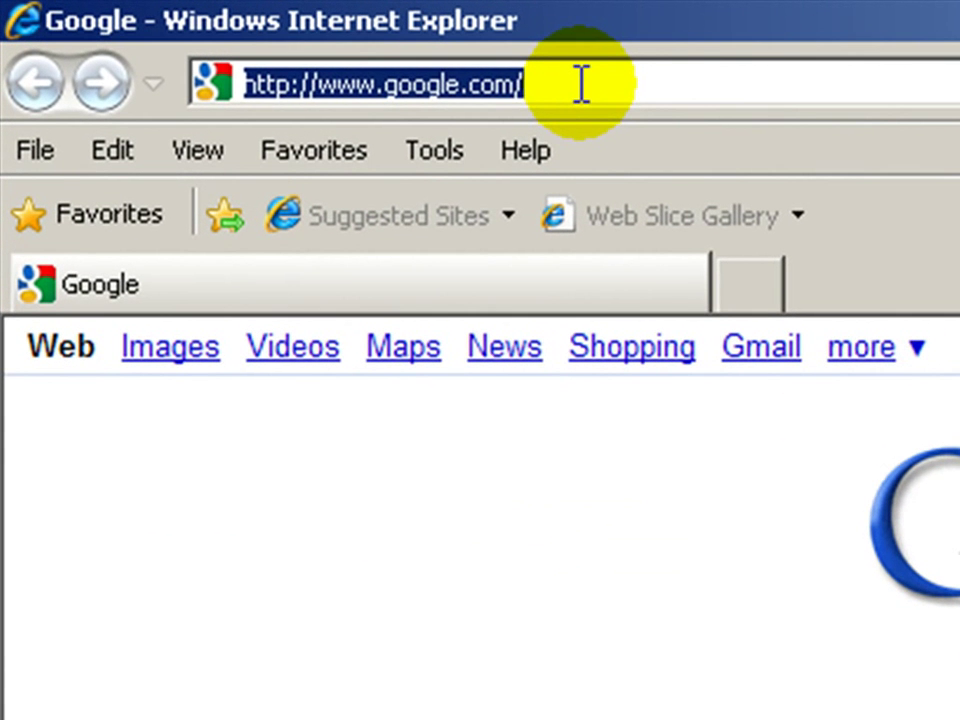
{"action": "key", "text": "Delete"}
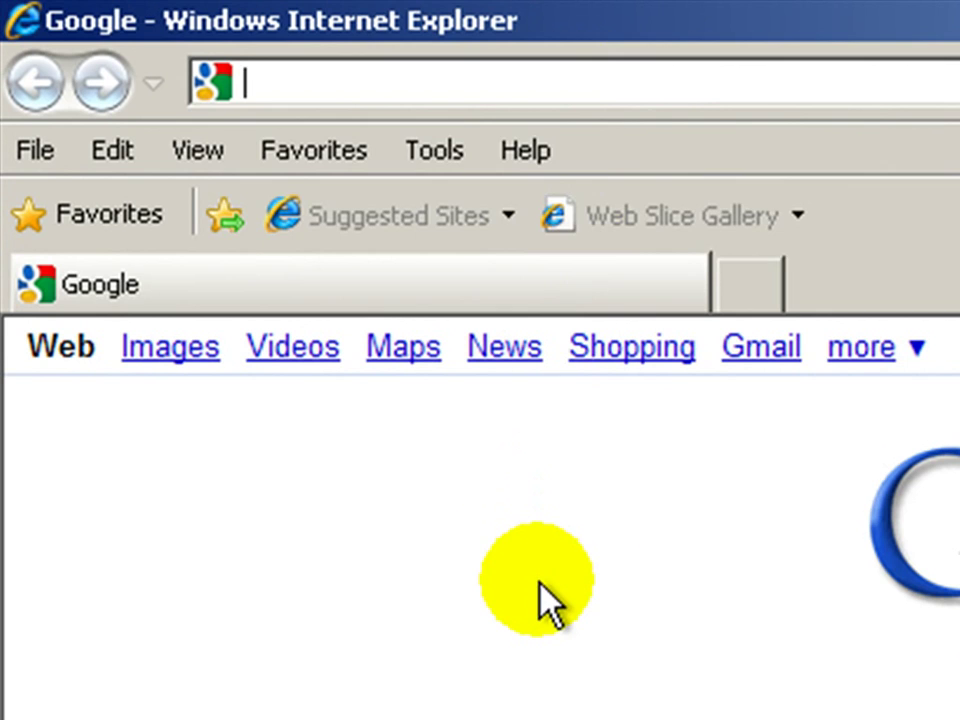
{"action": "type", "text": "www."}
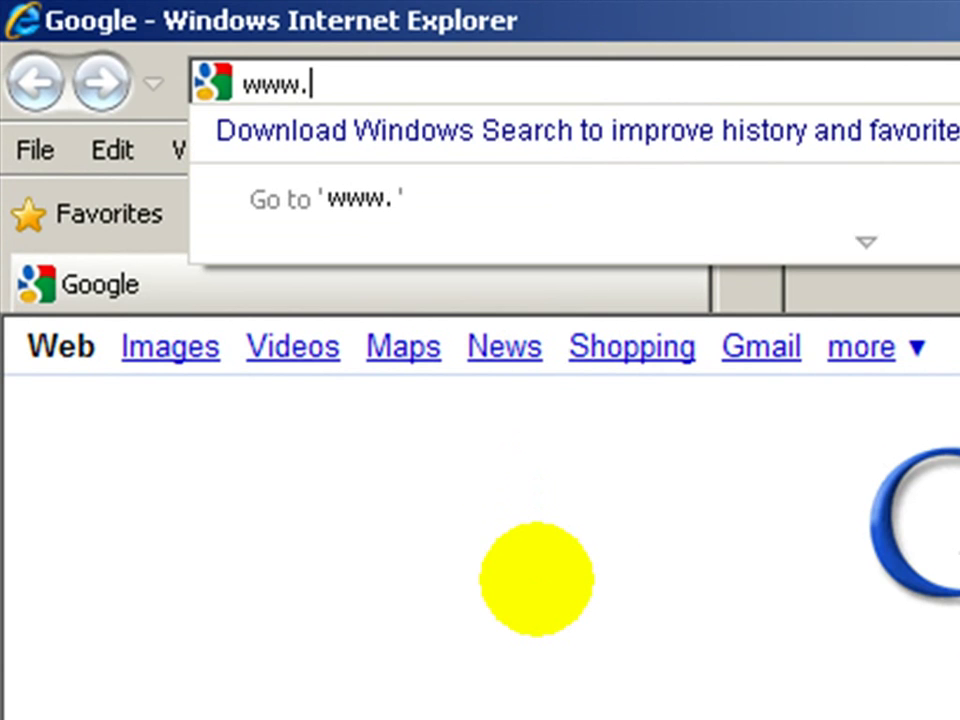
{"action": "type", "text": "codelathe."}
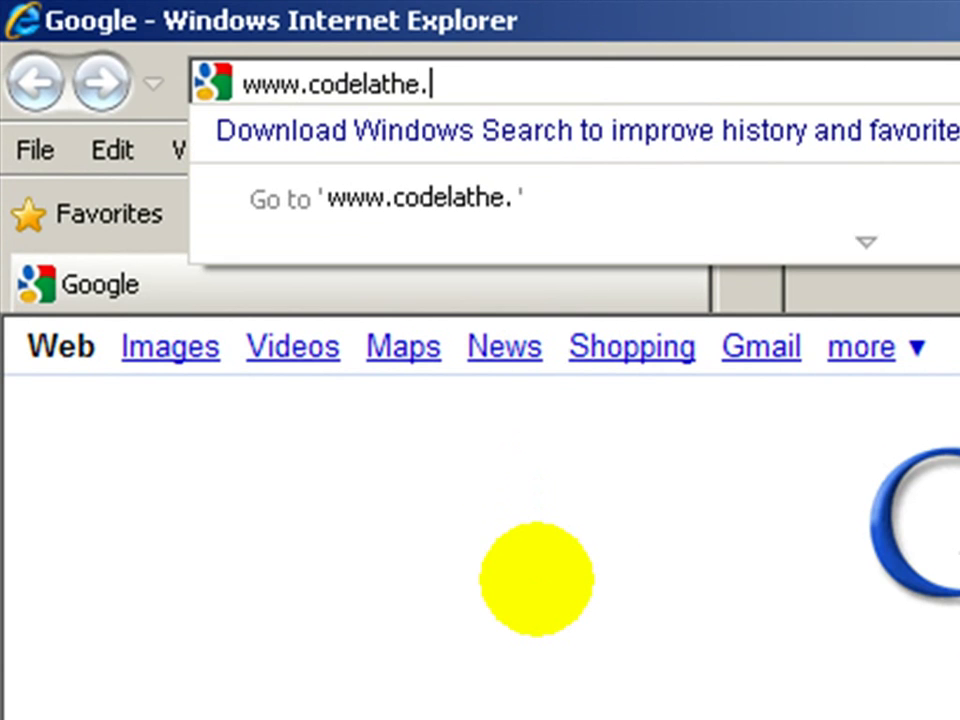
{"action": "type", "text": "com/mmex"}
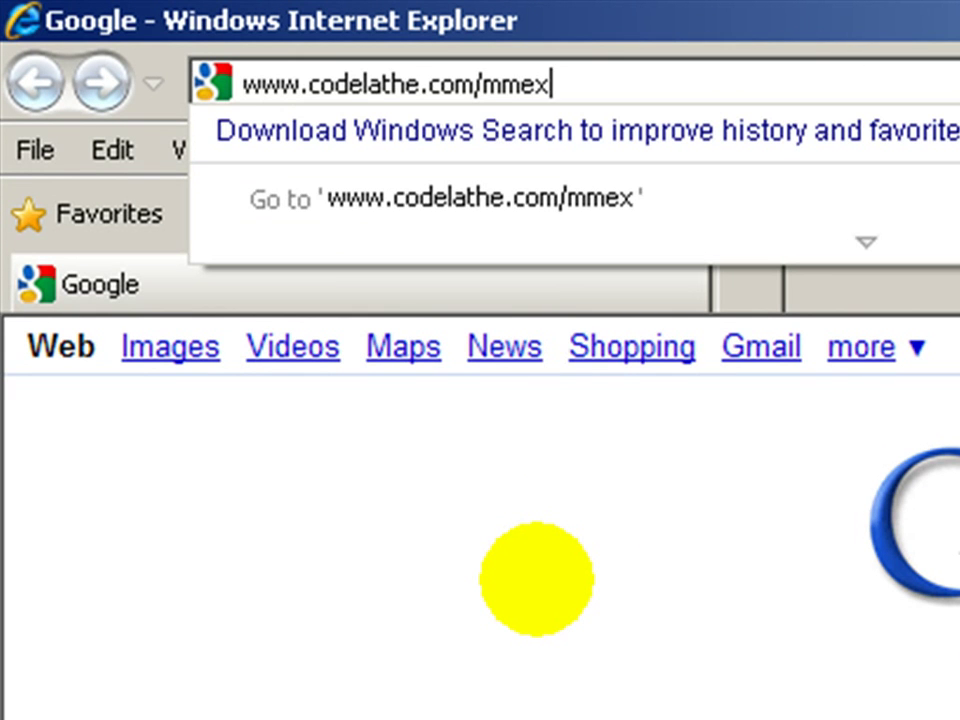
{"action": "key", "text": "Return"}
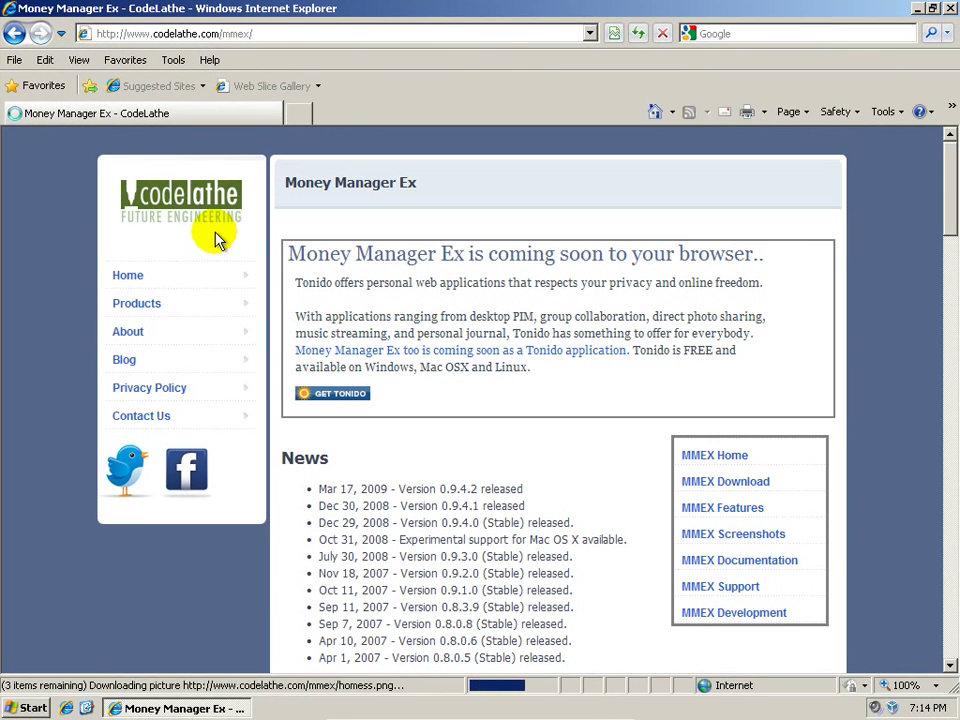
Download the Windows 2000/XP/2003 installer of Money Manager Ex and run it, closing the browser window.
{"action": "left_click", "coordinate": [762, 484]}
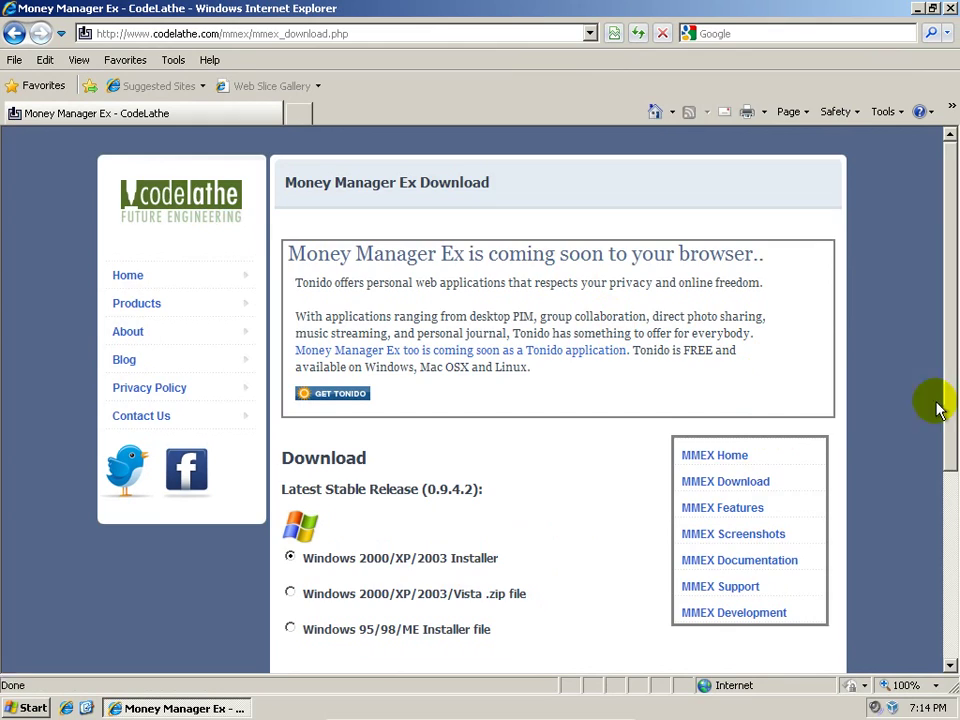
{"action": "left_click_drag", "start_coordinate": [949, 407], "coordinate": [946, 525]}
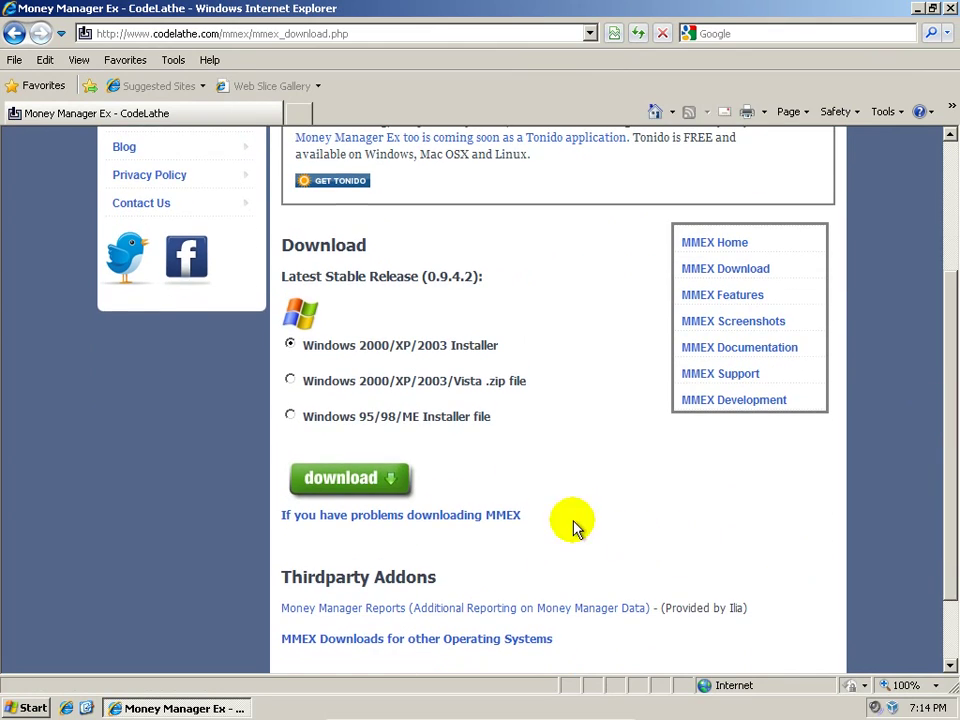
{"action": "left_click", "coordinate": [388, 480]}
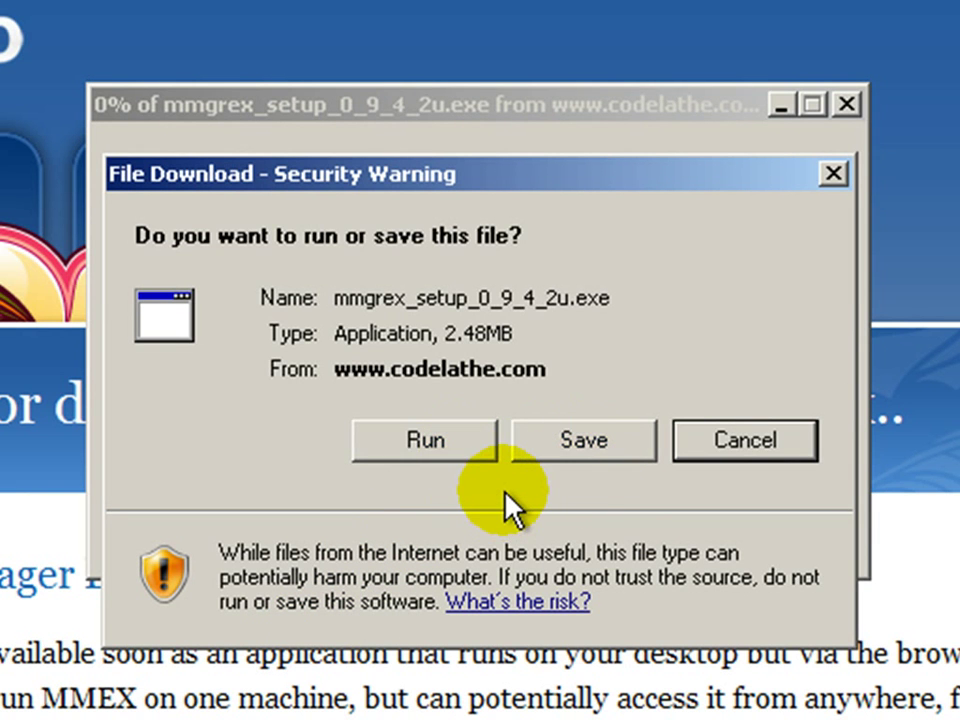
{"action": "left_click", "coordinate": [479, 443]}
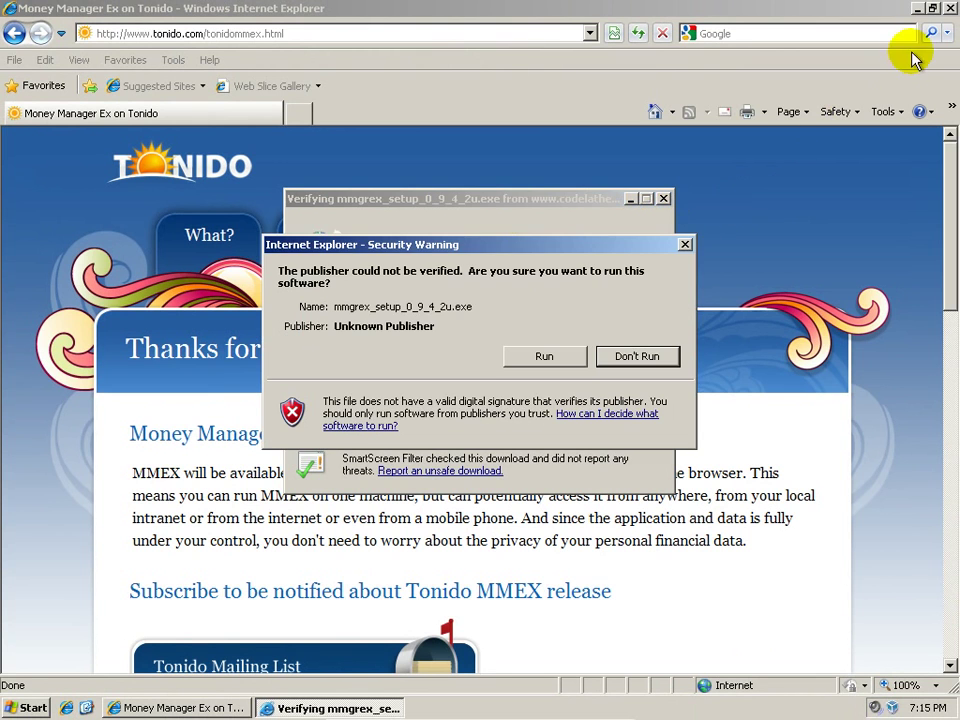
{"action": "left_click", "coordinate": [950, 8]}
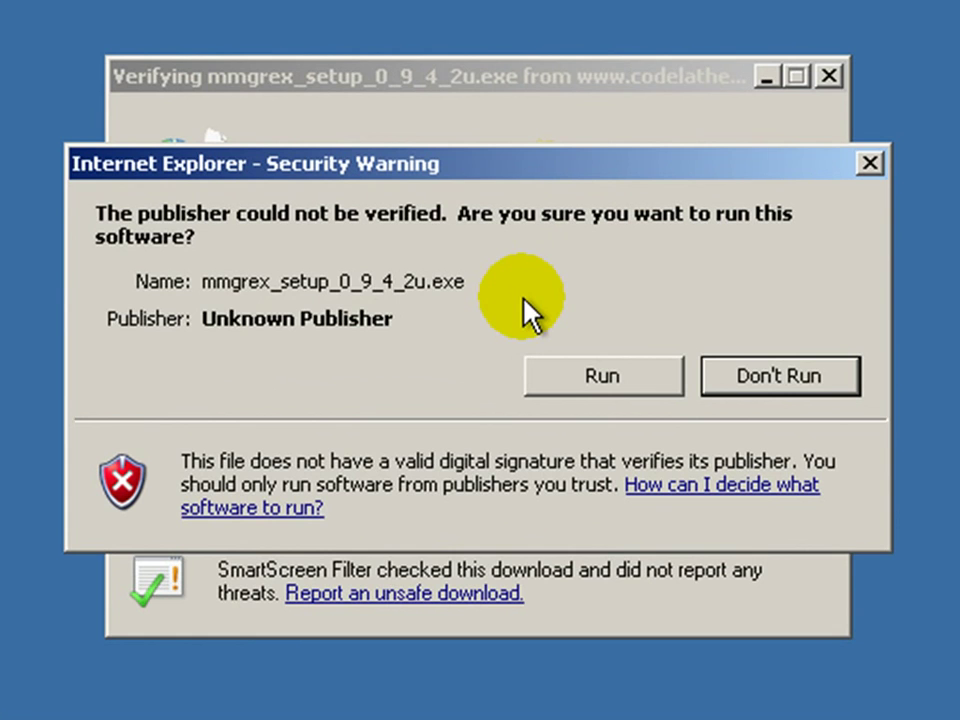
{"action": "left_click", "coordinate": [643, 381]}
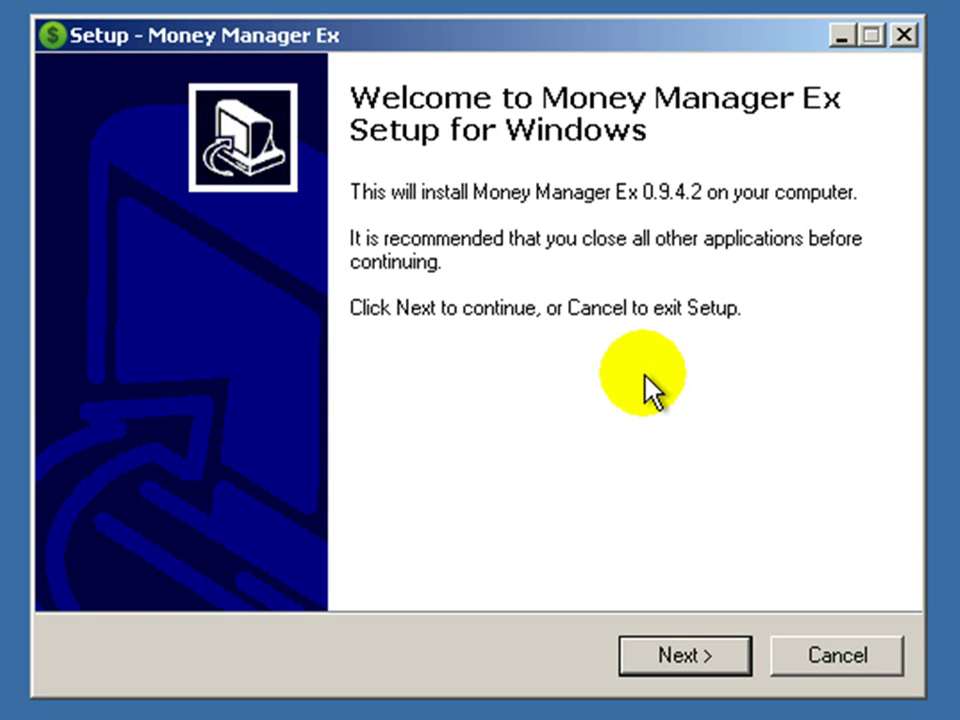
Accept the licence agreement in the setup wizard and keep the default destination folder.
{"action": "left_click", "coordinate": [733, 660]}
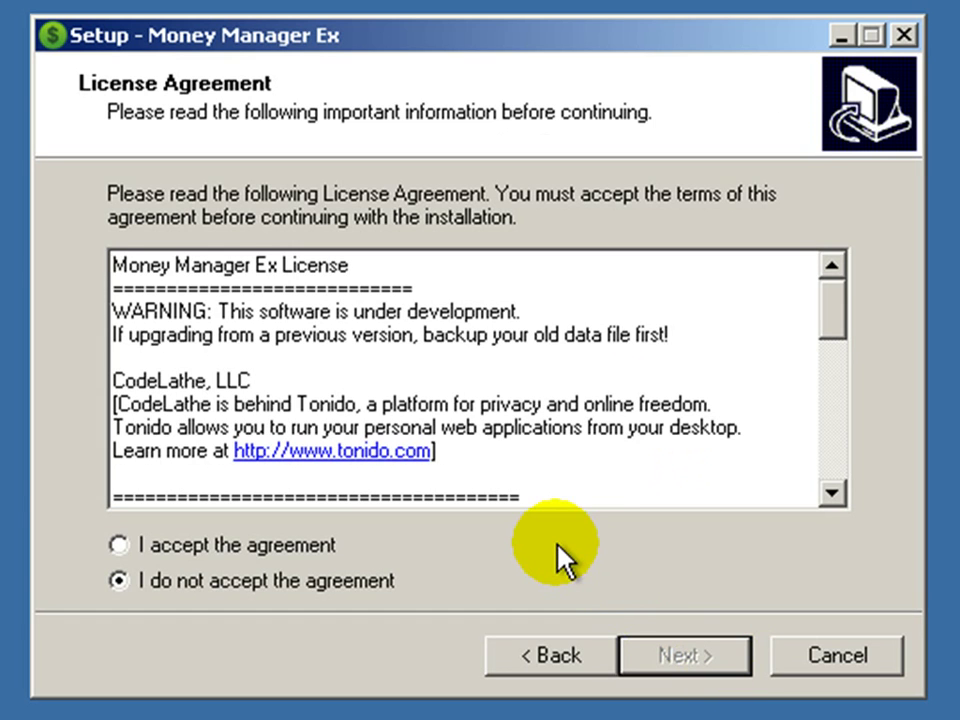
{"action": "left_click", "coordinate": [322, 543]}
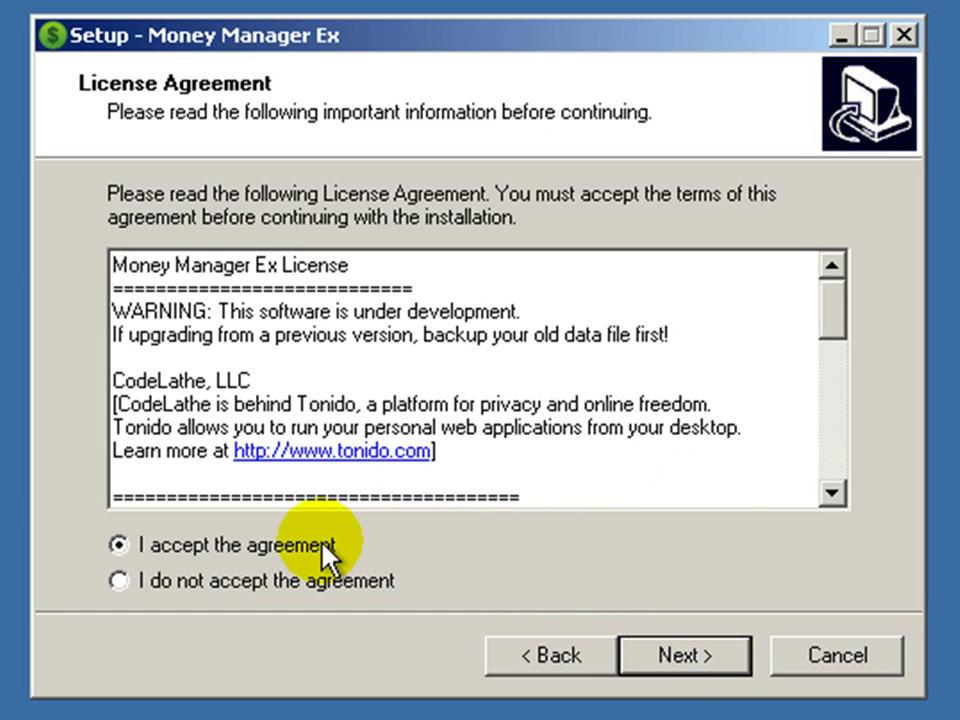
{"action": "left_click", "coordinate": [724, 658]}
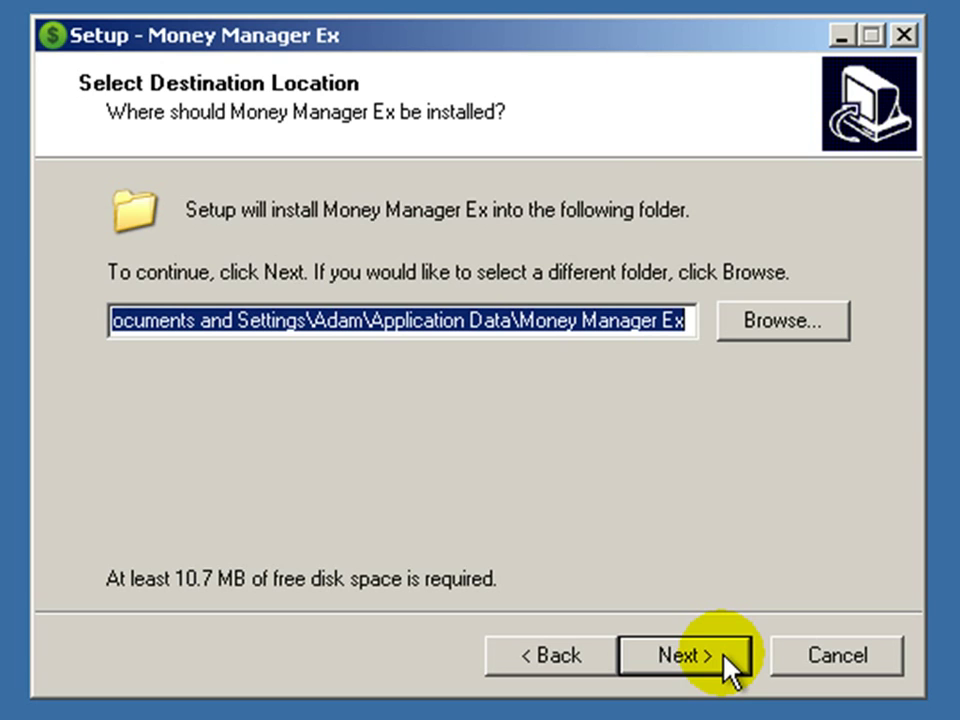
{"action": "left_click", "coordinate": [727, 665]}
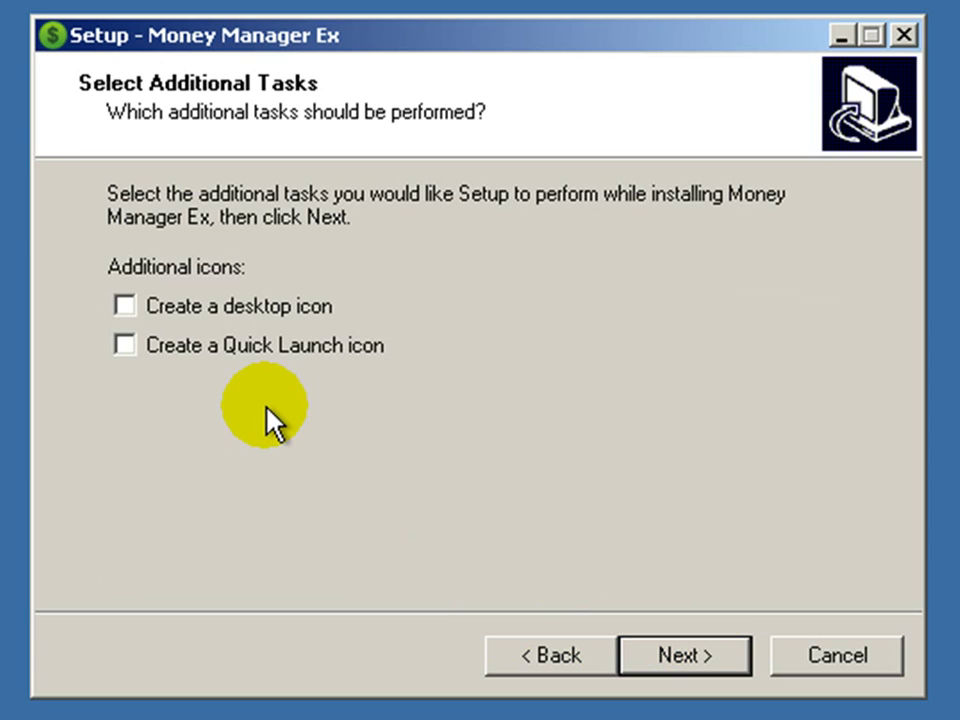
Choose to create a desktop icon without a Quick Launch icon and install Money Manager Ex.
{"action": "left_click", "coordinate": [122, 305]}
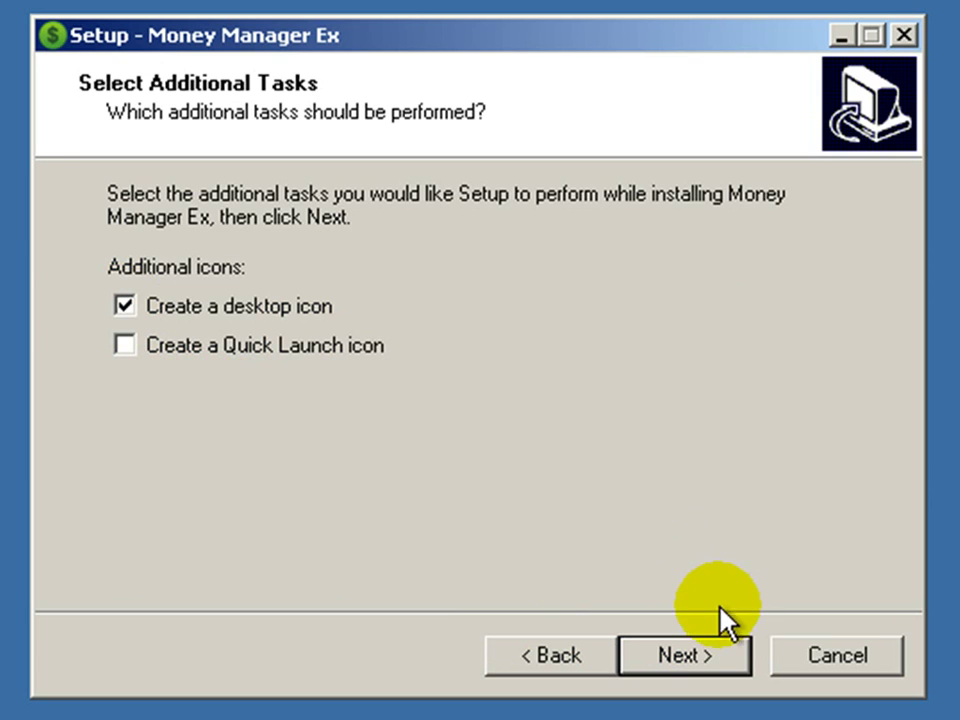
{"action": "left_click", "coordinate": [732, 656]}
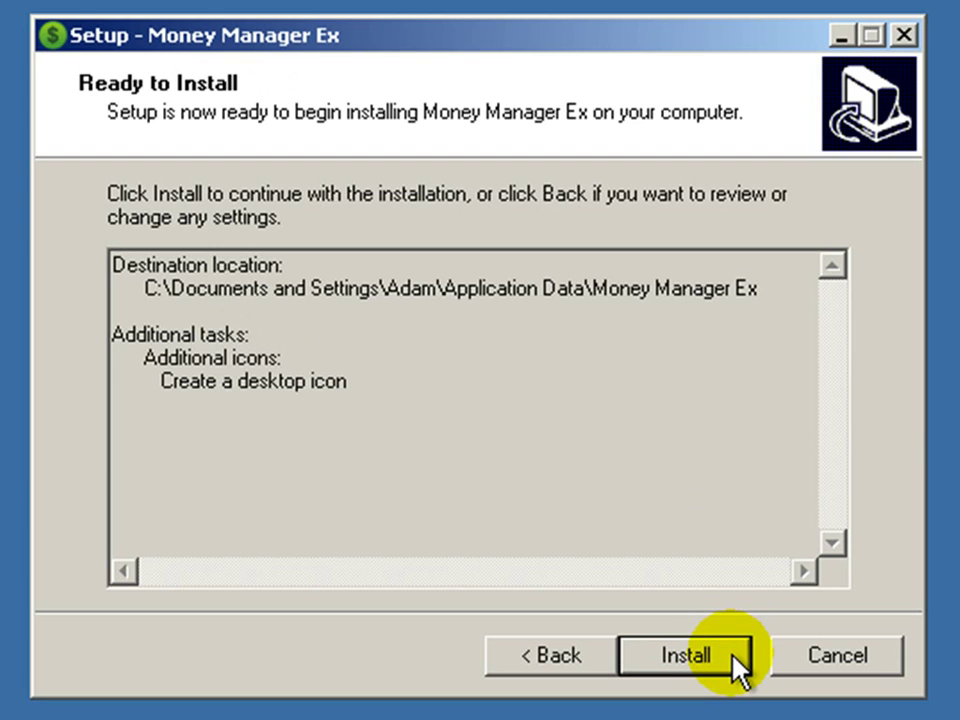
{"action": "left_click", "coordinate": [733, 656]}
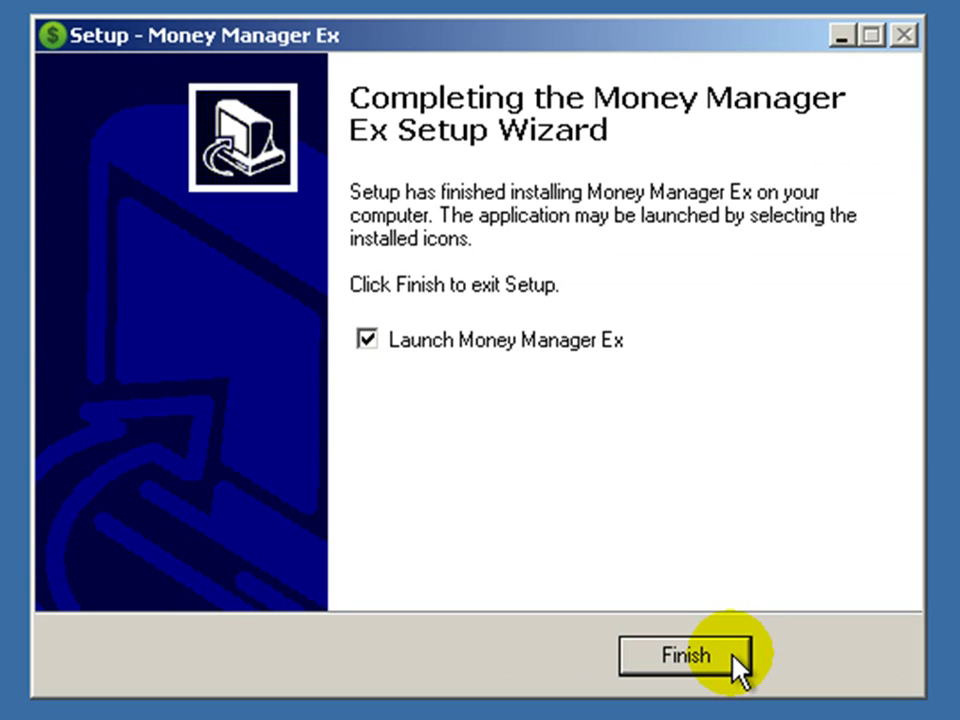
Finish the setup with Money Manager Ex launching and choose english as the program language.
{"action": "left_click", "coordinate": [734, 658]}
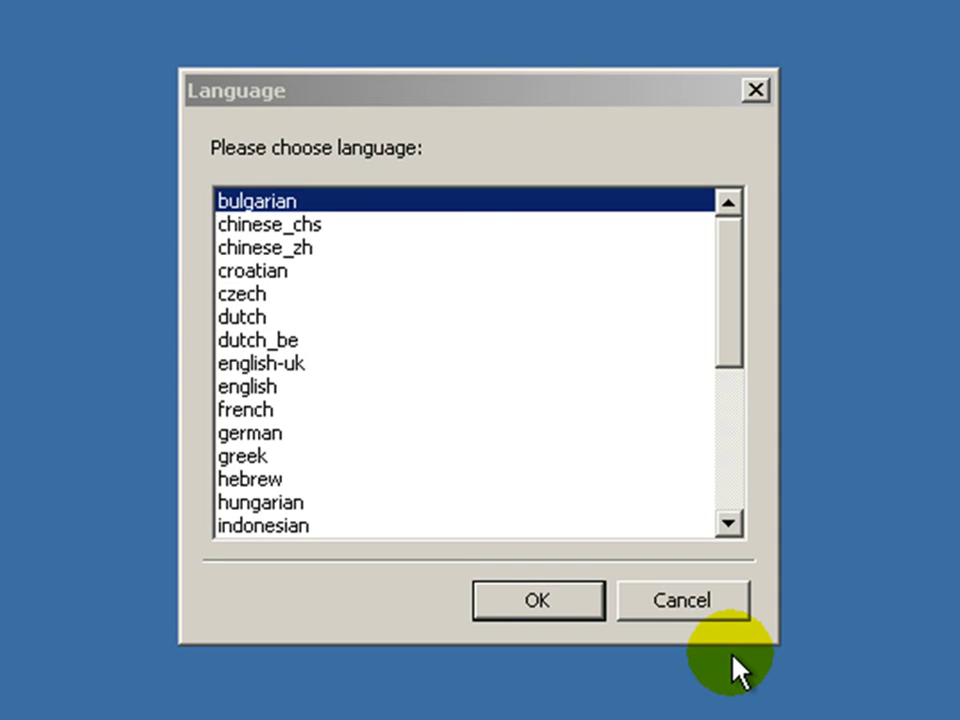
{"action": "left_click", "coordinate": [282, 388]}
{"action": "left_click", "coordinate": [575, 600]}
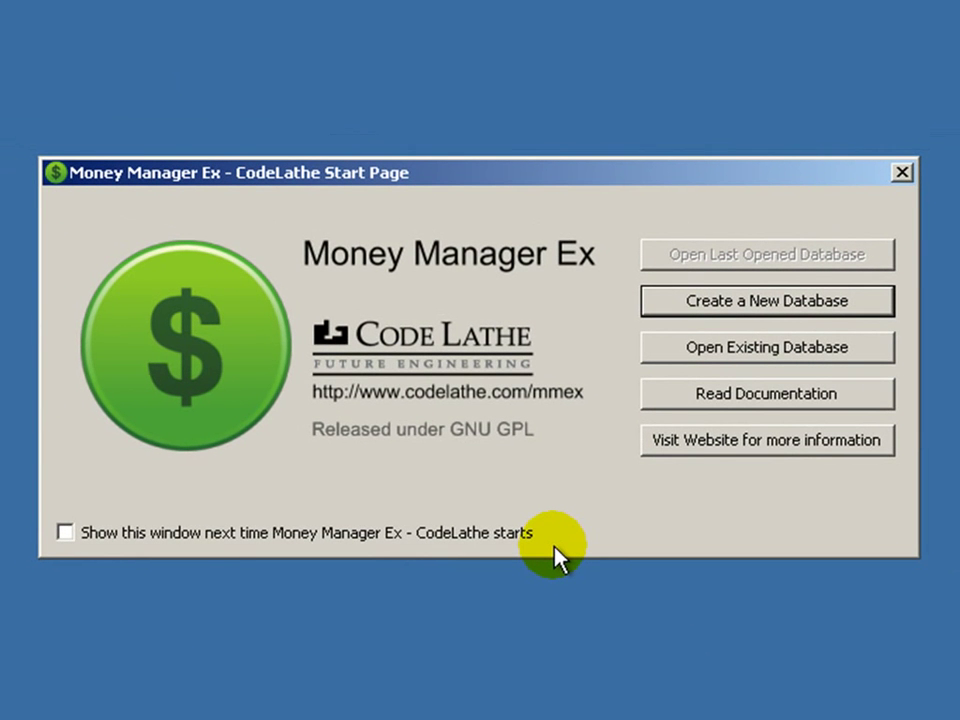
Create a new database file named example in My Documents.
{"action": "left_click", "coordinate": [884, 304]}
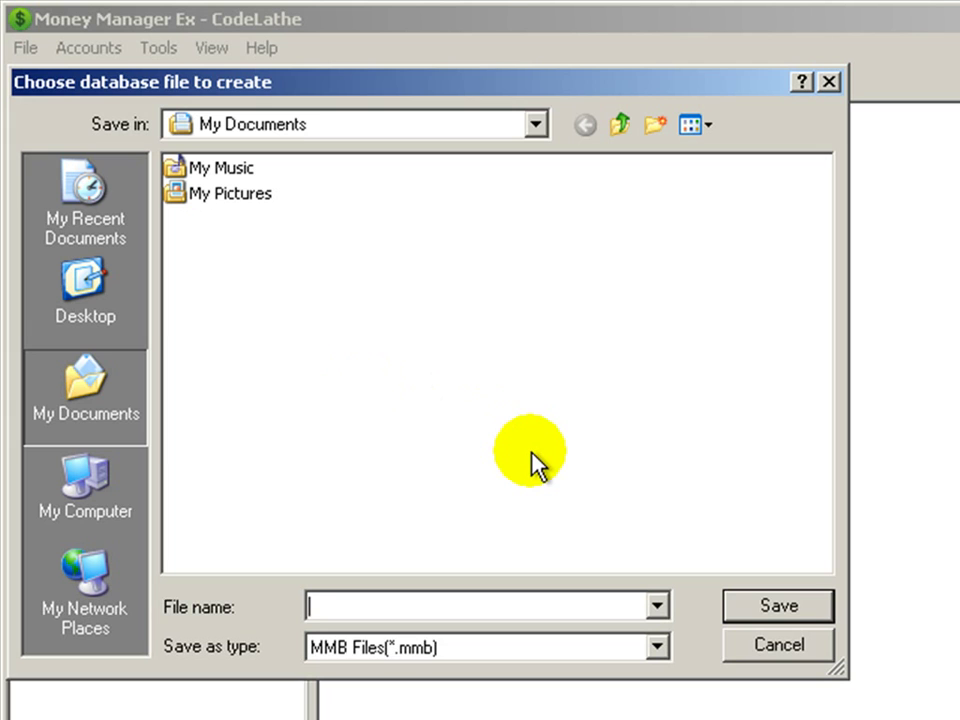
{"action": "type", "text": "example"}
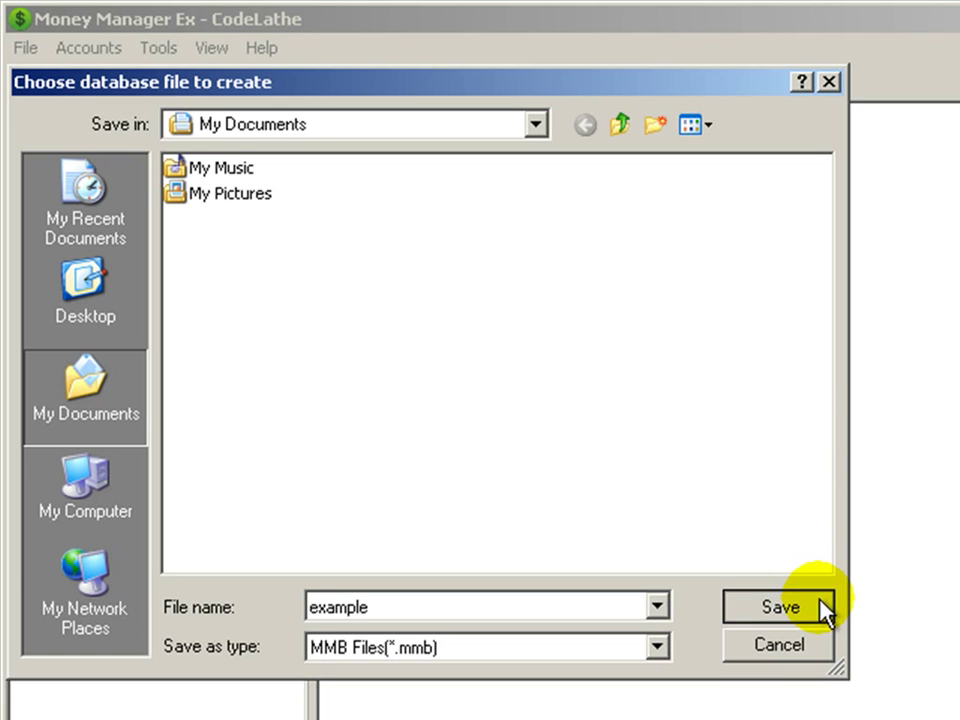
{"action": "left_click", "coordinate": [780, 607]}
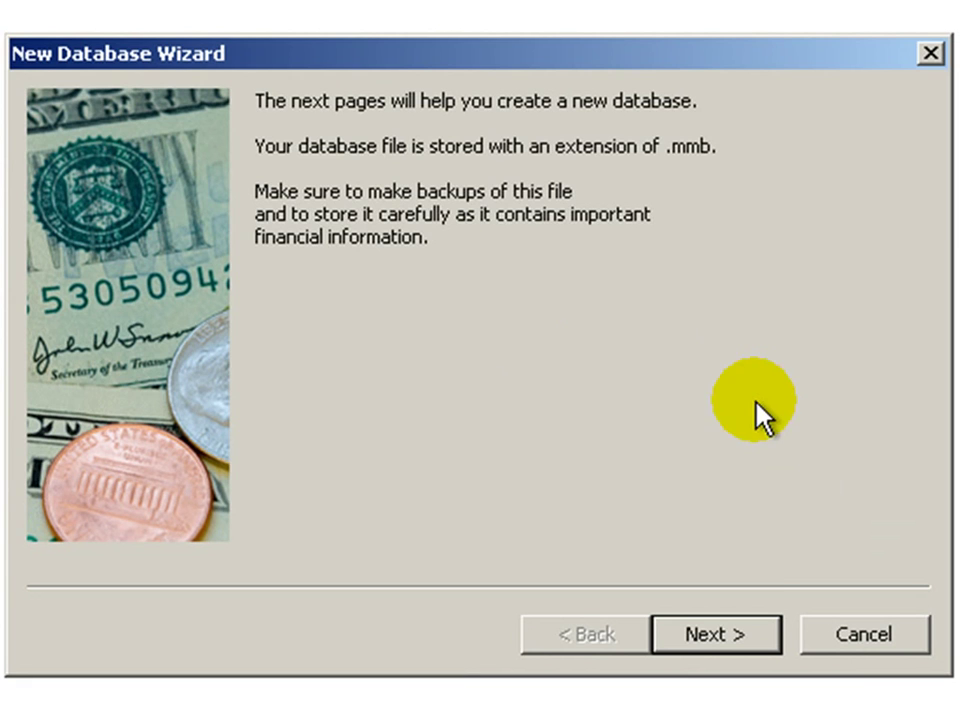
Set the new database's base currency to US DOLLAR and finish the wizard with the user name left blank.
{"action": "left_click", "coordinate": [770, 647]}
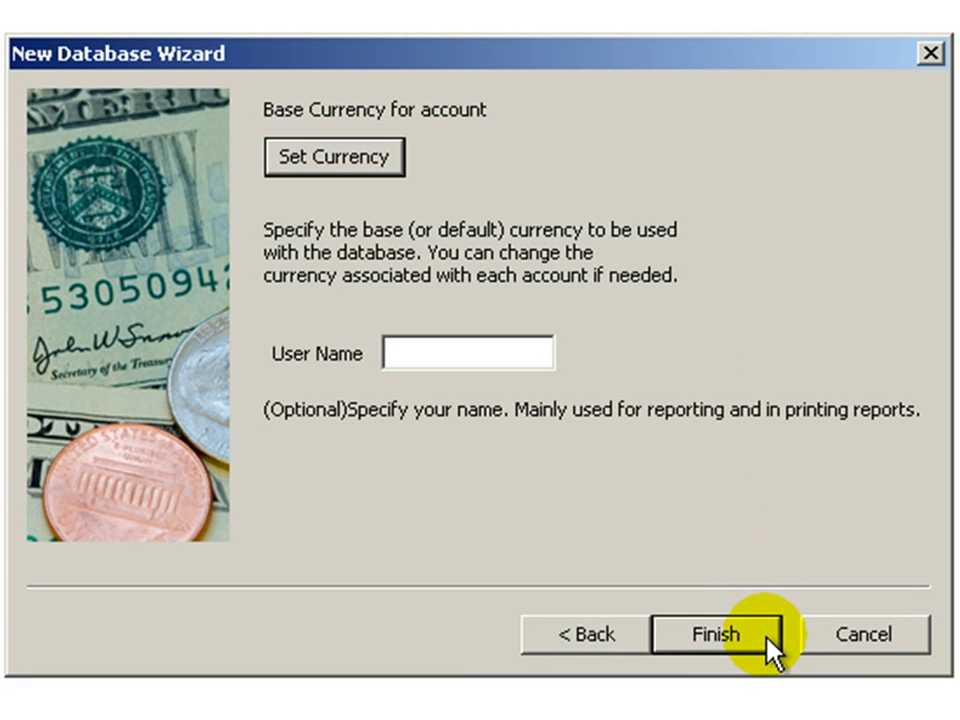
{"action": "left_click", "coordinate": [398, 157]}
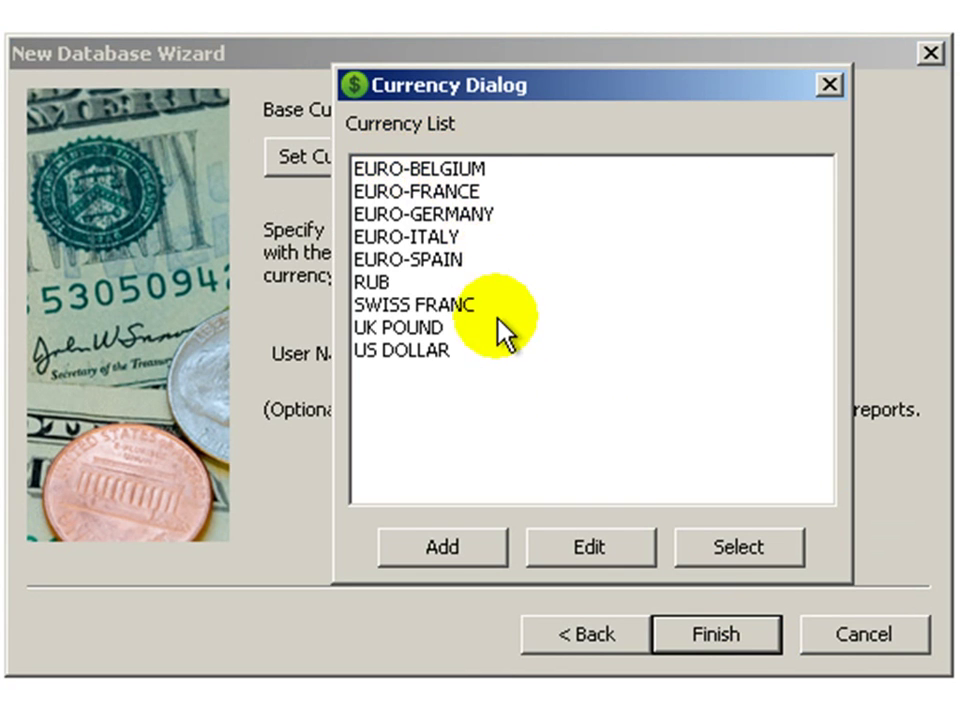
{"action": "left_click", "coordinate": [440, 356]}
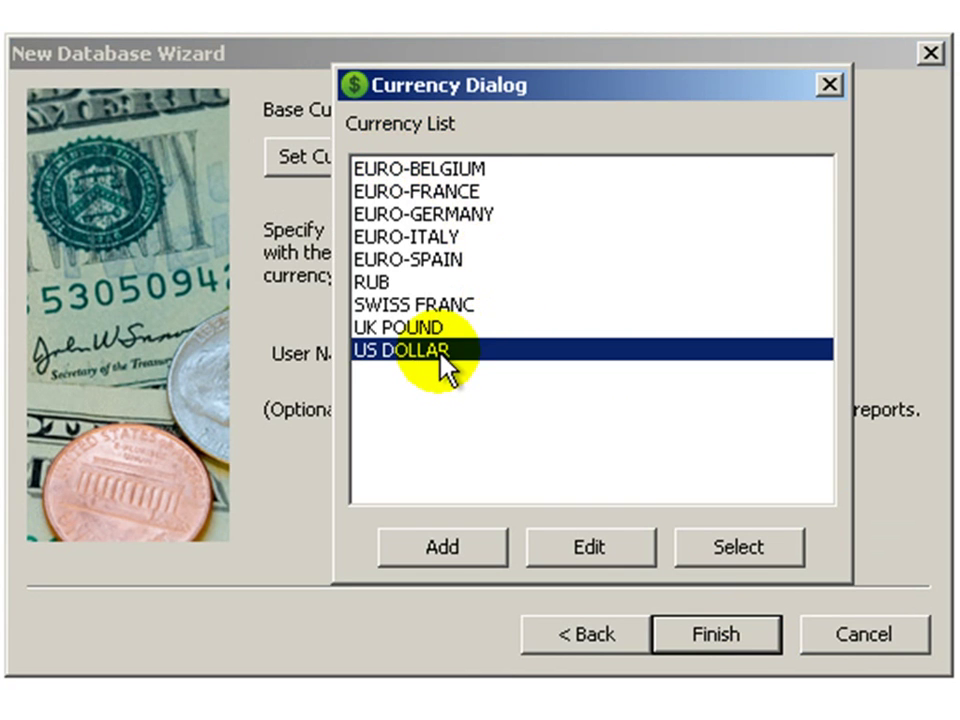
{"action": "left_click", "coordinate": [765, 556]}
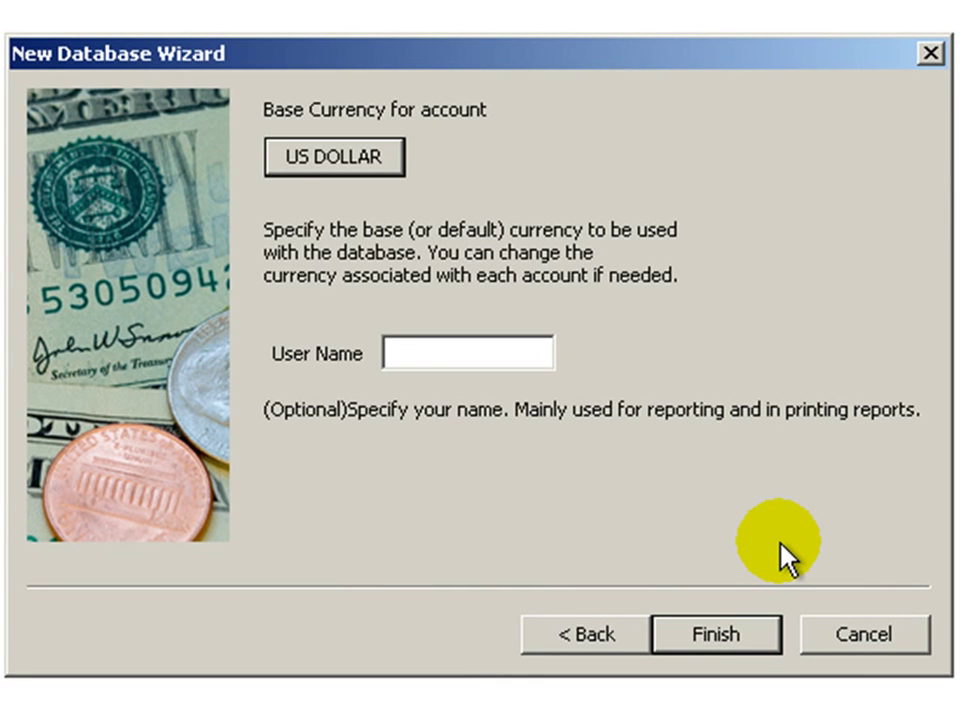
{"action": "left_click", "coordinate": [760, 642]}
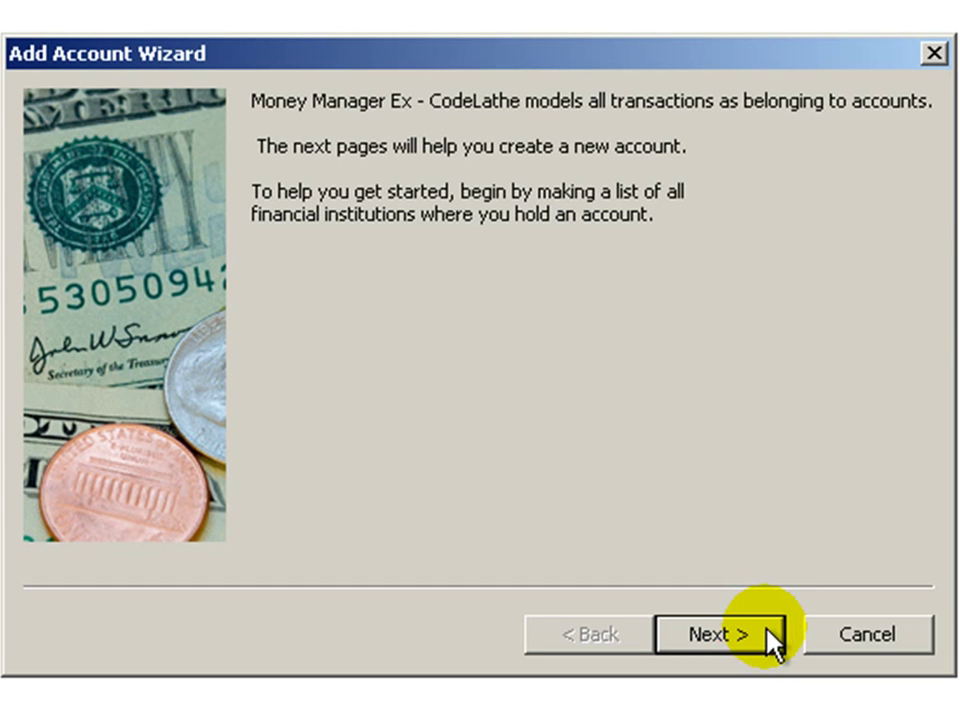
Create a checking account named BofA Checking with an initial balance of 1500.00.
{"action": "left_click", "coordinate": [767, 631]}
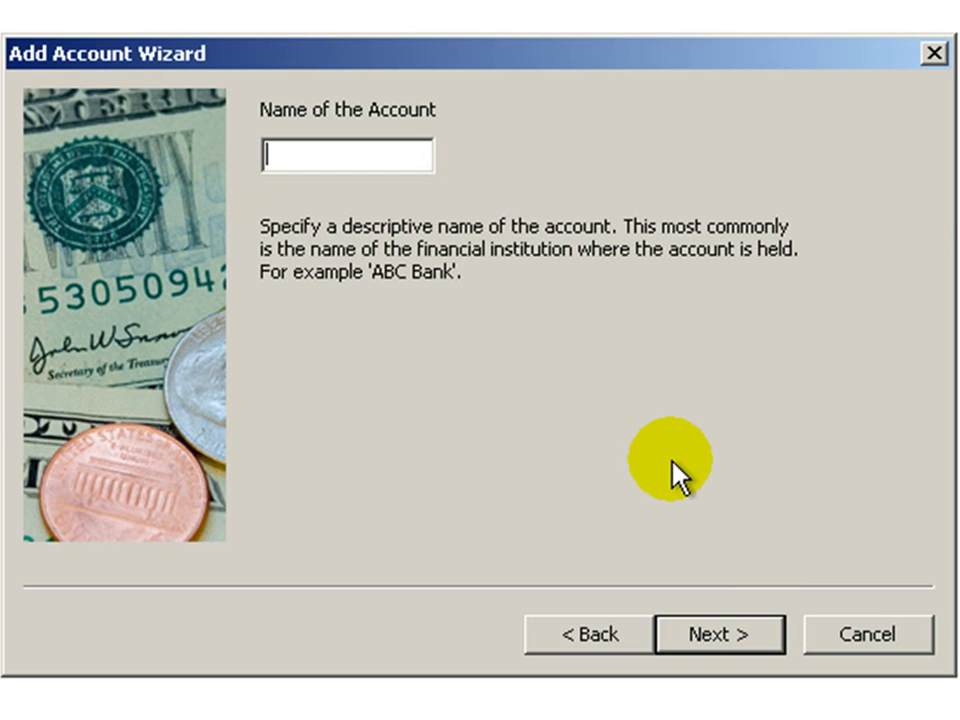
{"action": "type", "text": "BofA Checking"}
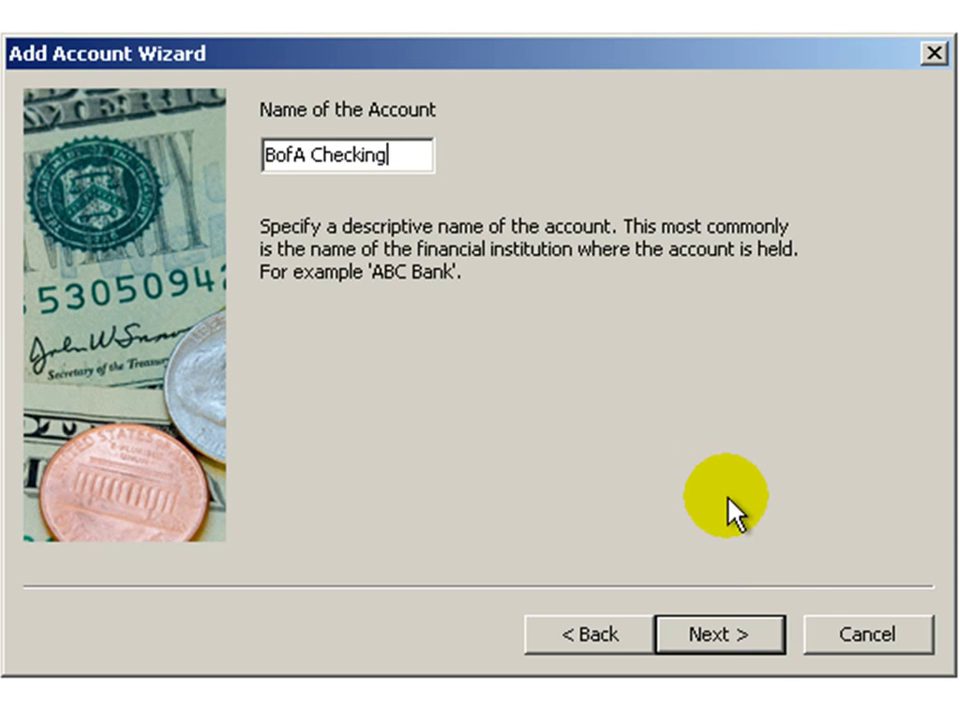
{"action": "left_click", "coordinate": [770, 660]}
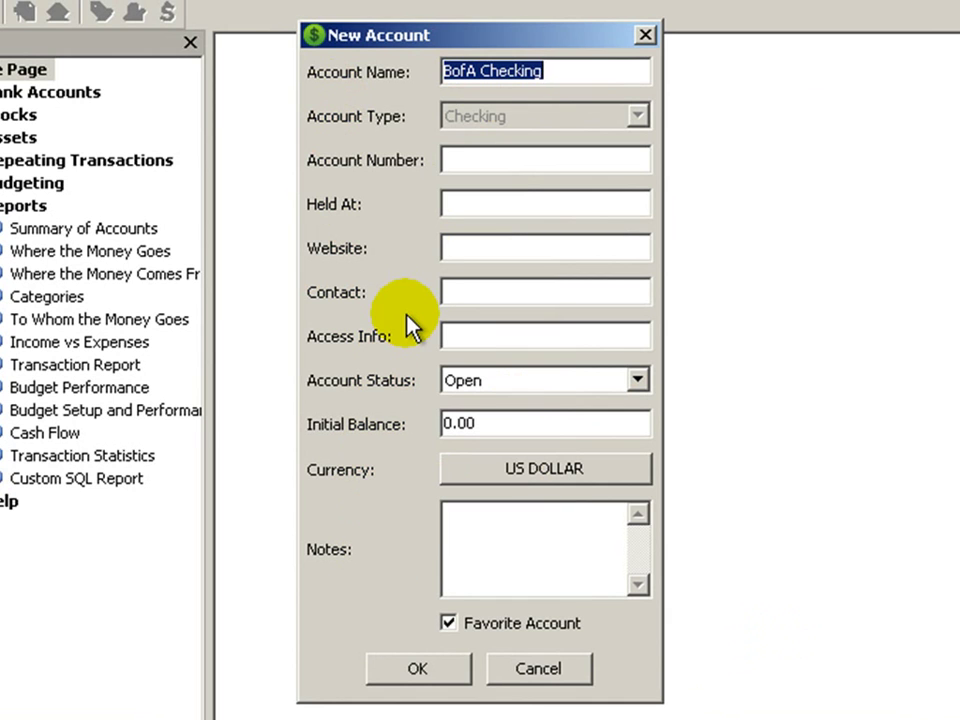
{"action": "left_click", "coordinate": [525, 422]}
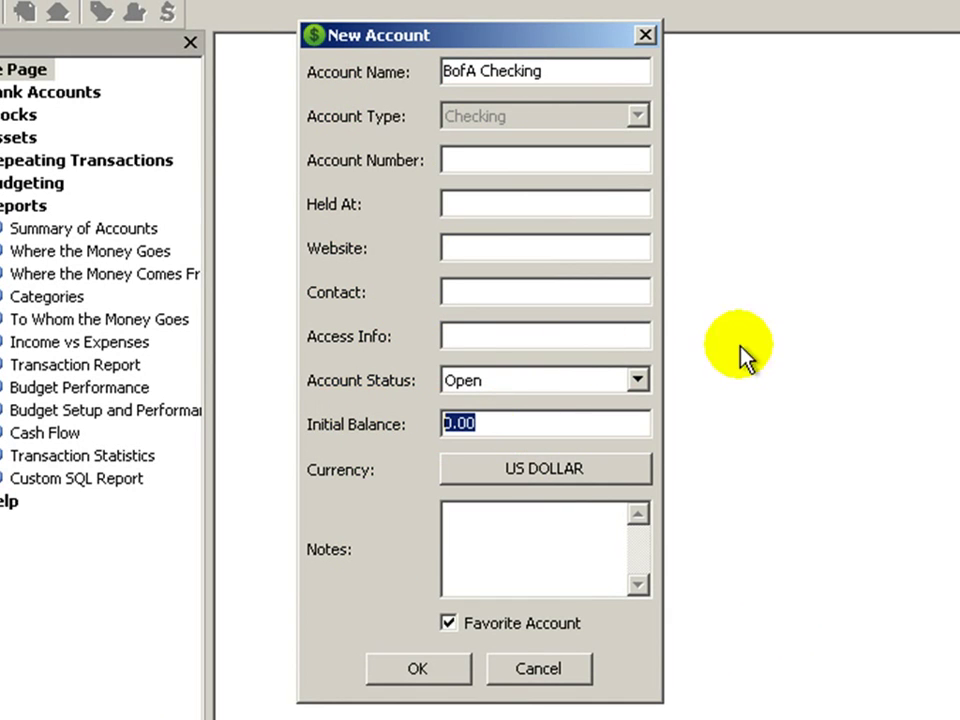
{"action": "type", "text": "150"}
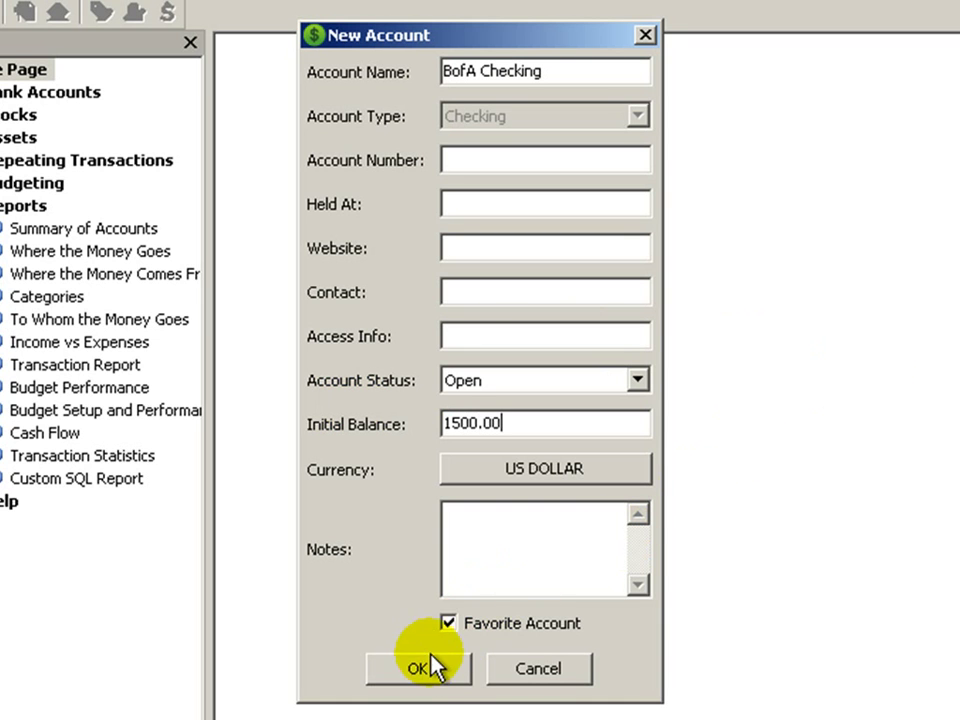
{"action": "left_click", "coordinate": [452, 675]}
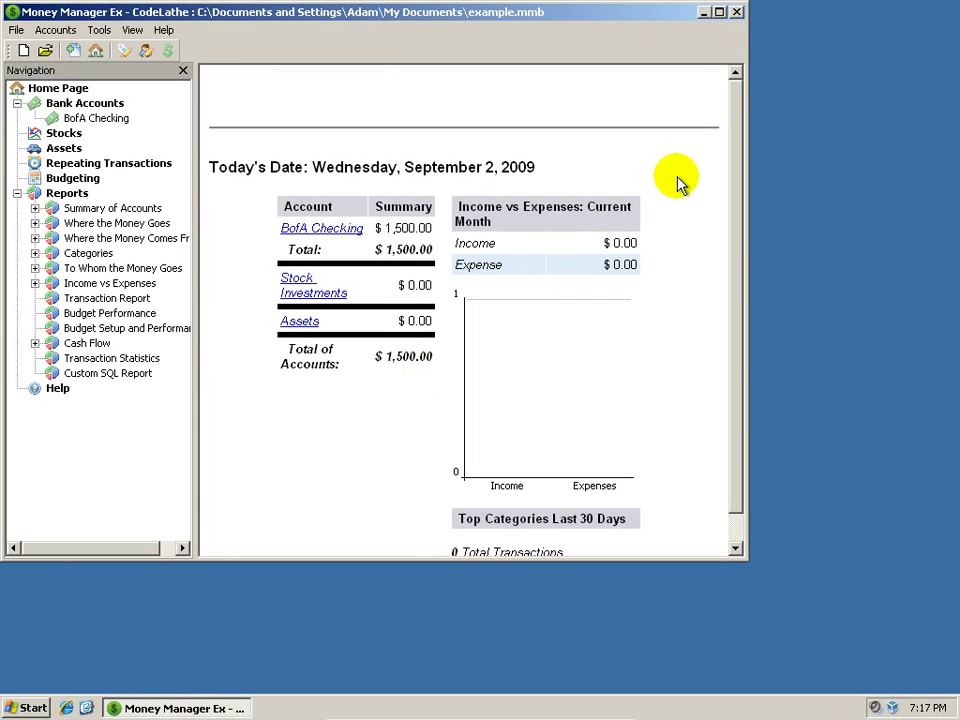
Maximize the window, start a new withdrawal in the BofA Checking account and add Burger King as its payee.
{"action": "left_click", "coordinate": [719, 13]}
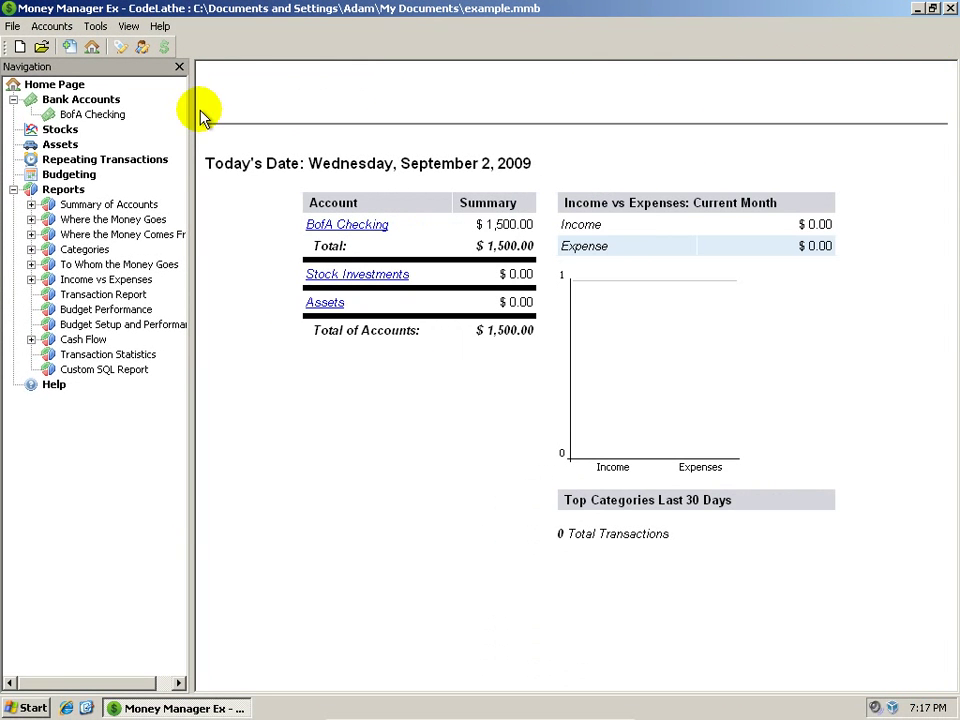
{"action": "left_click", "coordinate": [118, 122]}
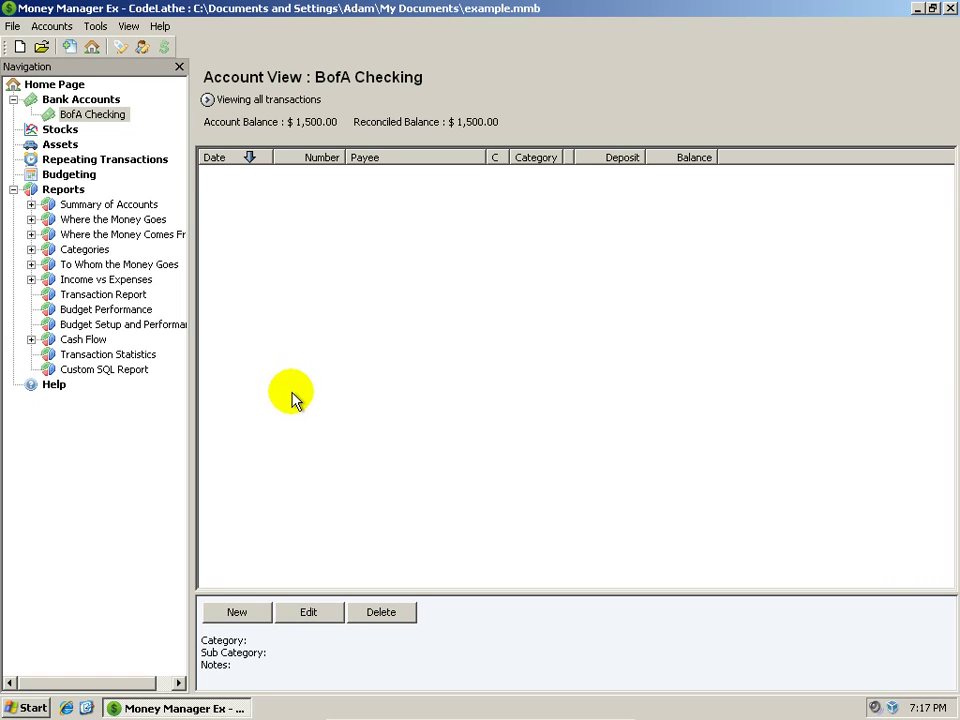
{"action": "left_click", "coordinate": [265, 620]}
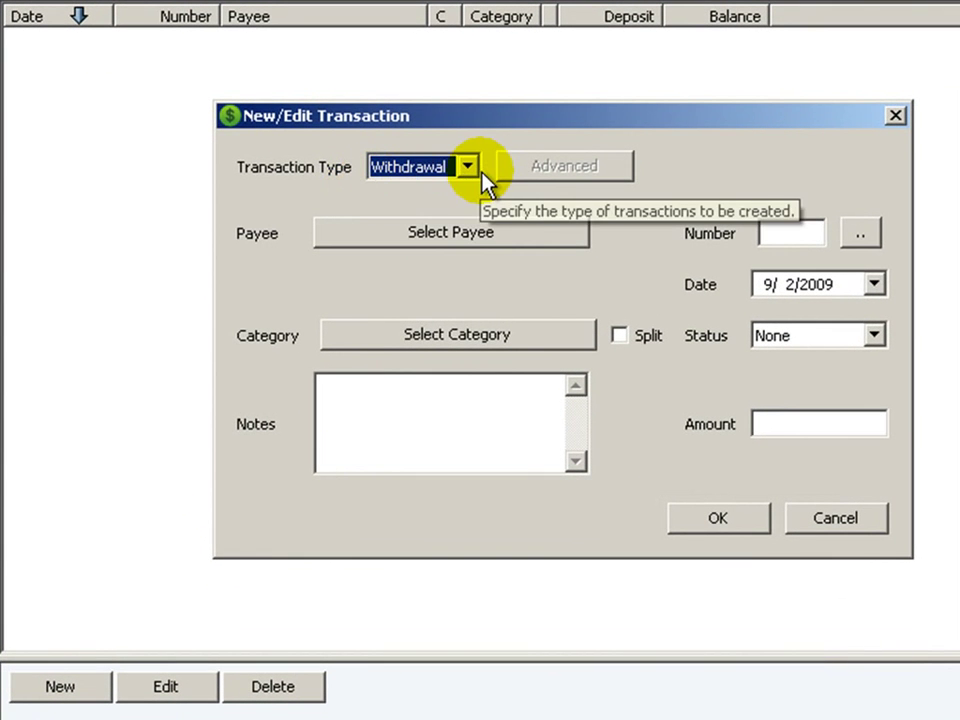
{"action": "left_click", "coordinate": [520, 237]}
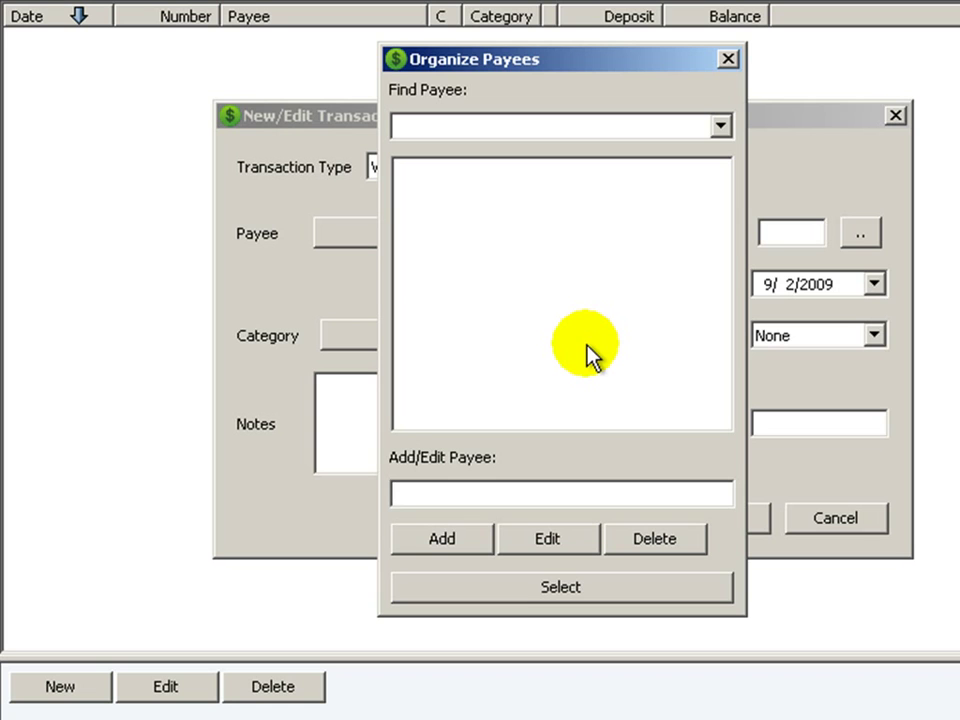
{"action": "left_click", "coordinate": [480, 541]}
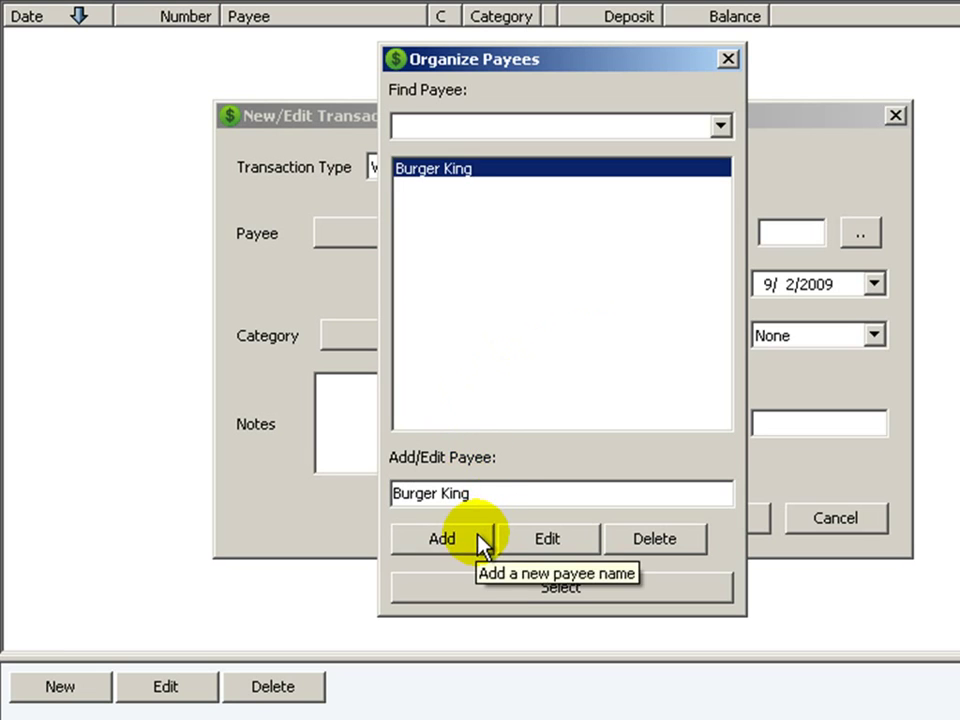
{"action": "left_click", "coordinate": [630, 600]}
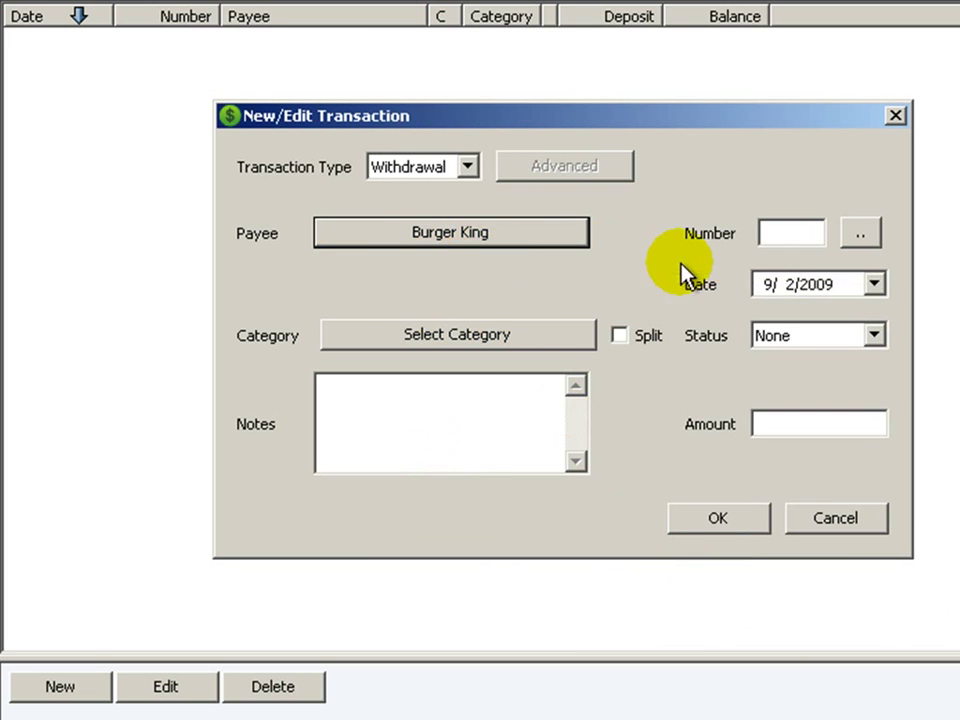
Set the Burger King withdrawal's number to EFT and its category to Food : Dining out.
{"action": "left_click", "coordinate": [805, 235]}
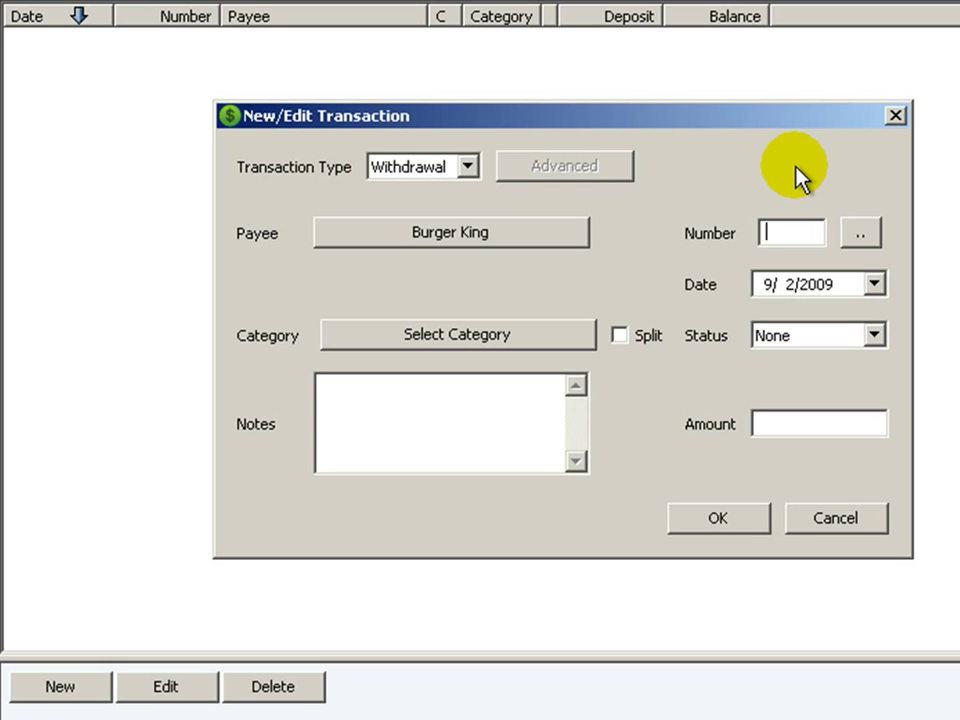
{"action": "type", "text": "EFT"}
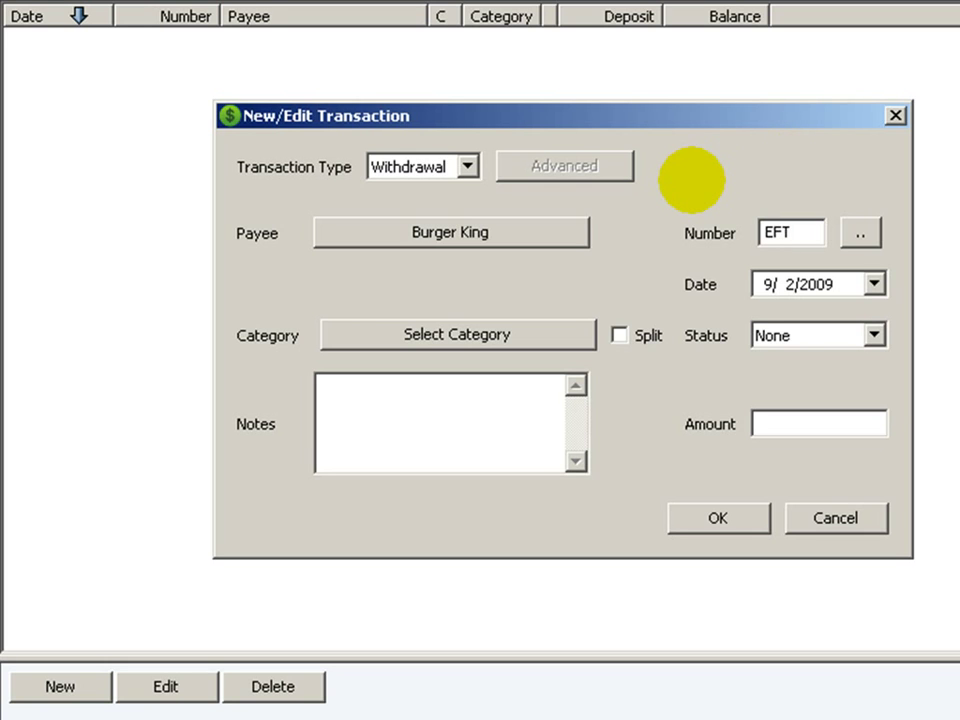
{"action": "left_click", "coordinate": [530, 340]}
{"action": "left_click_drag", "start_coordinate": [716, 192], "coordinate": [711, 261]}
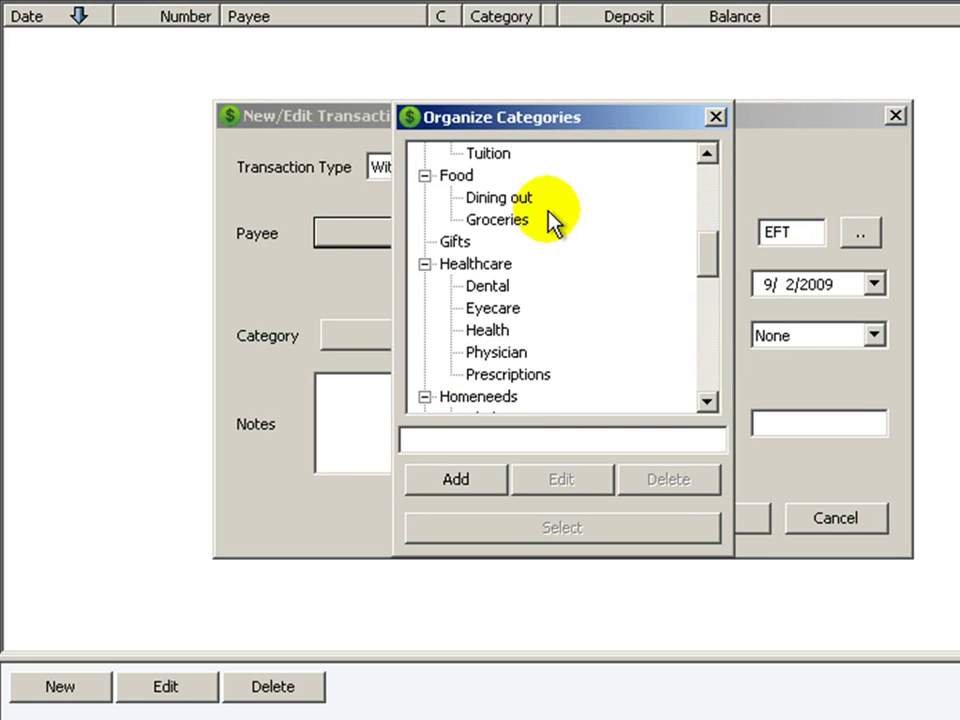
{"action": "left_click", "coordinate": [508, 199]}
{"action": "left_click", "coordinate": [572, 532]}
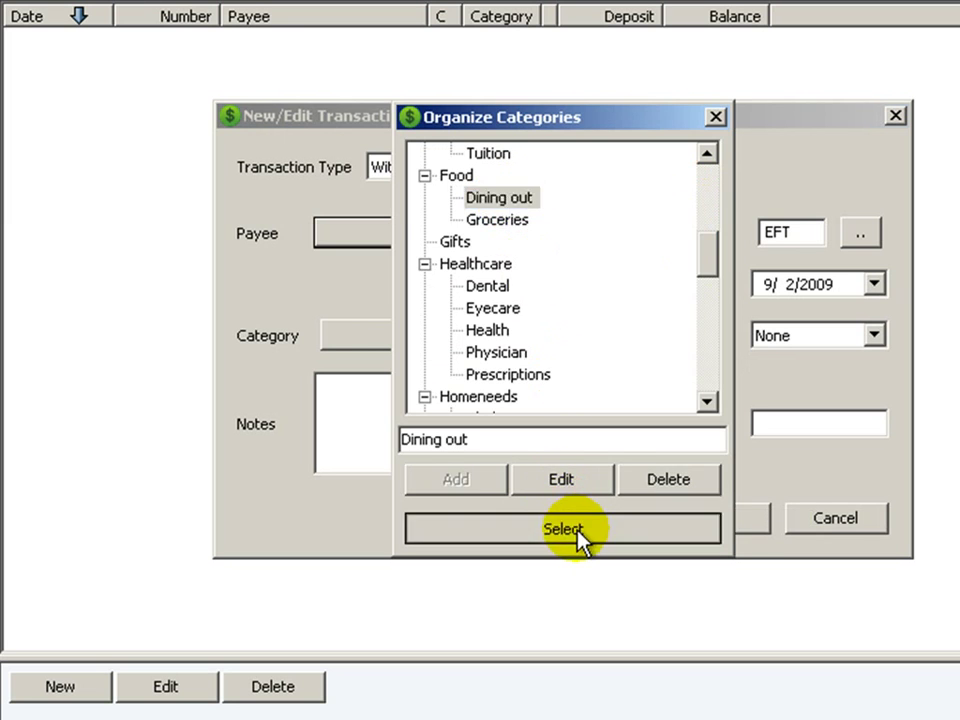
Add the note "Me and my wife" to the Burger King withdrawal and save it with an amount of 15.00.
{"action": "left_click", "coordinate": [521, 439]}
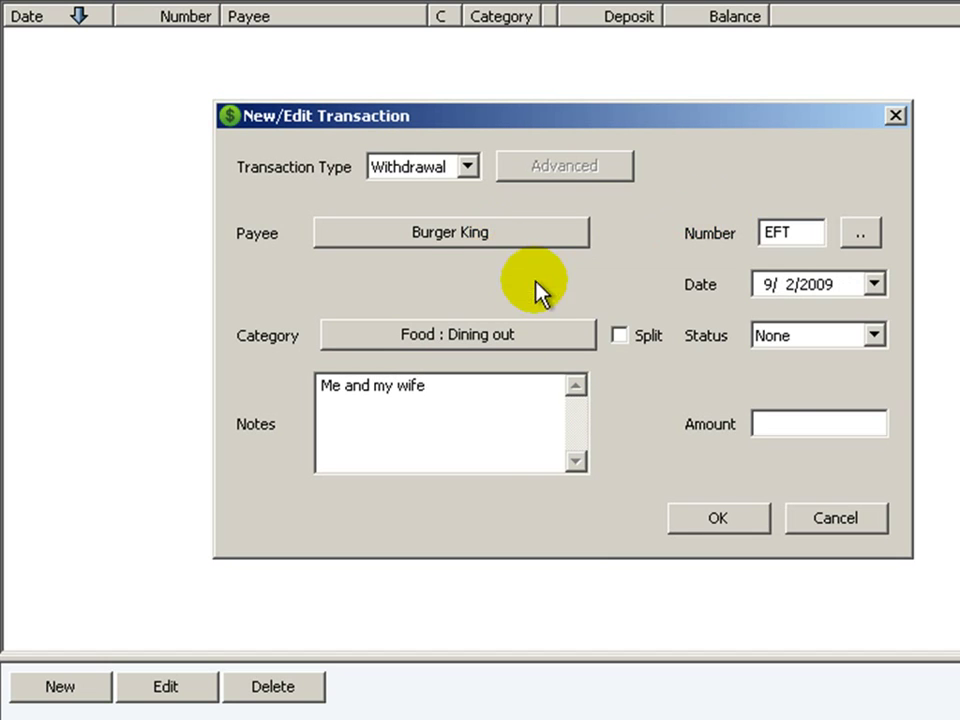
{"action": "left_click", "coordinate": [842, 421]}
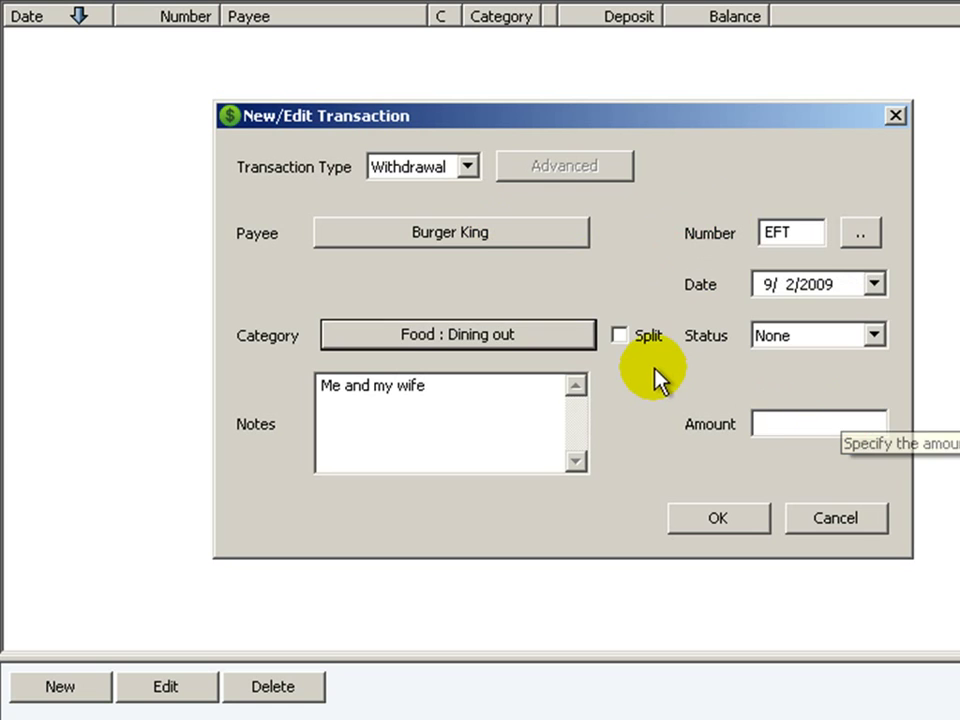
{"action": "type", "text": "15.0"}
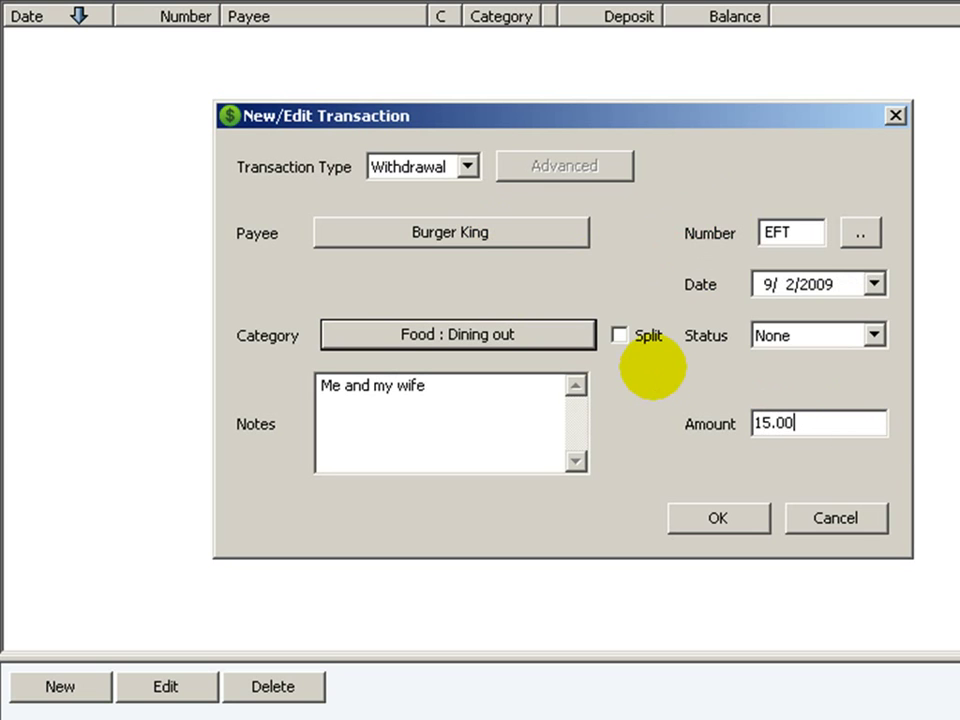
{"action": "left_click", "coordinate": [759, 523]}
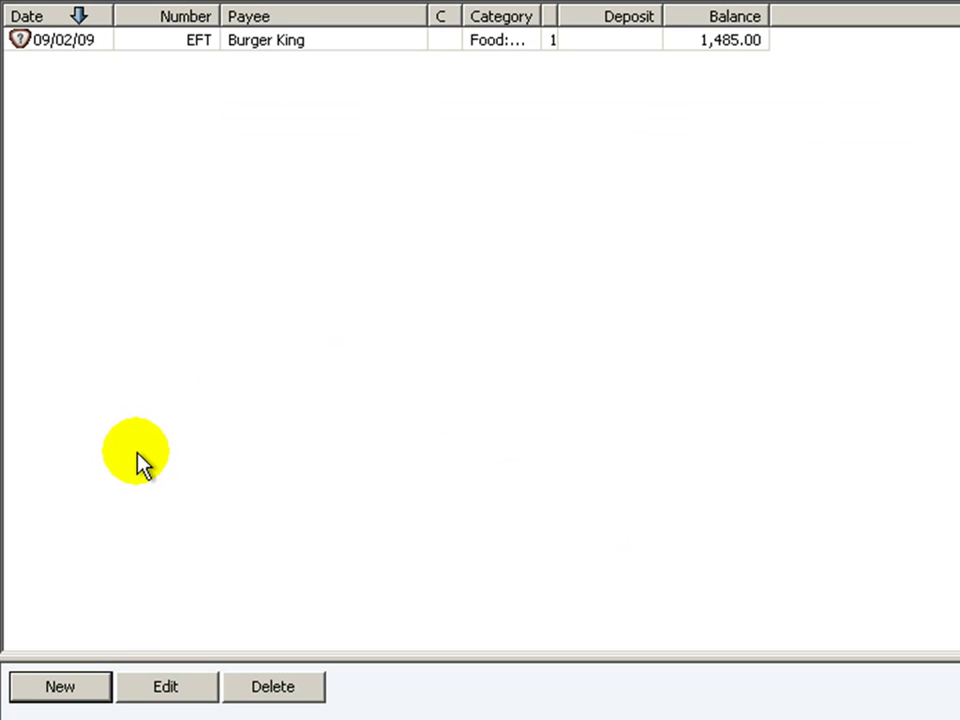
Start another withdrawal in the BofA Checking account and add Old Navy as its payee.
{"action": "left_click", "coordinate": [94, 690]}
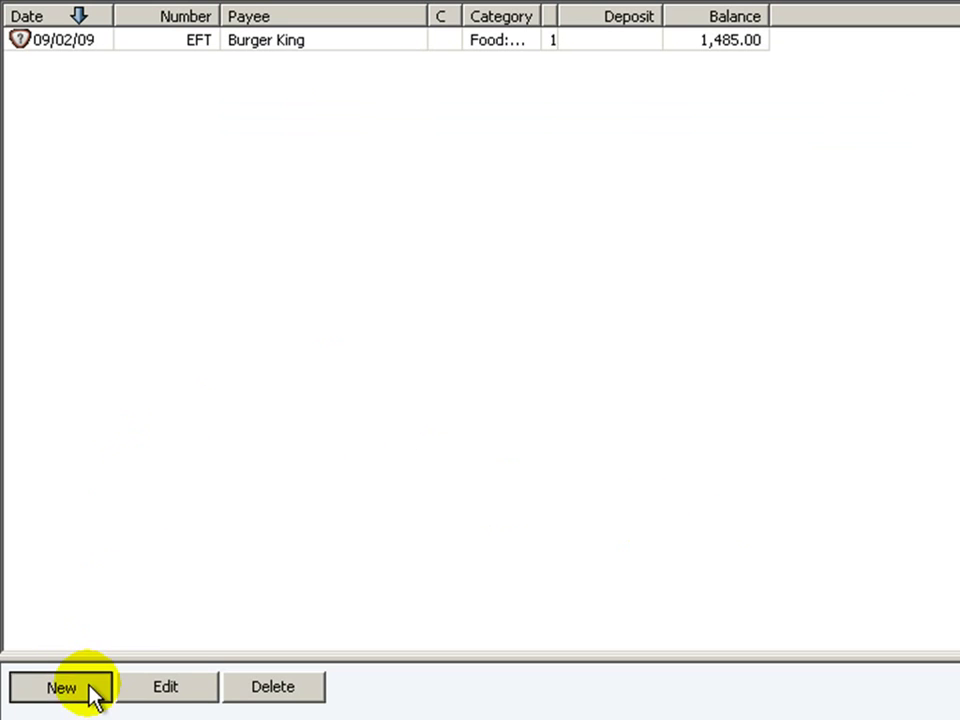
{"action": "left_click", "coordinate": [489, 242]}
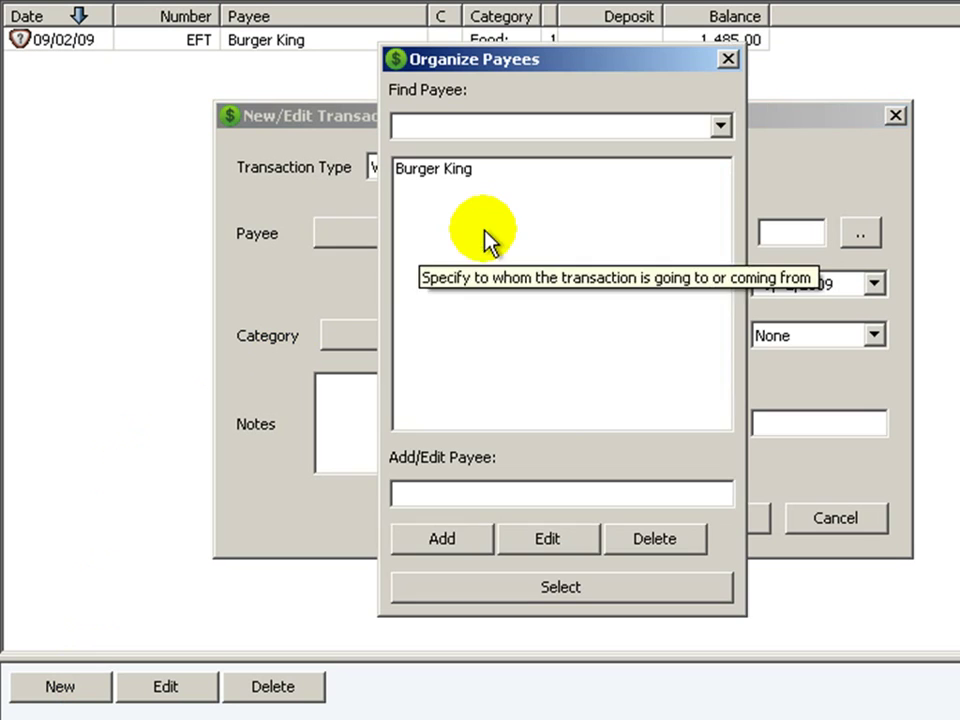
{"action": "left_click", "coordinate": [541, 490]}
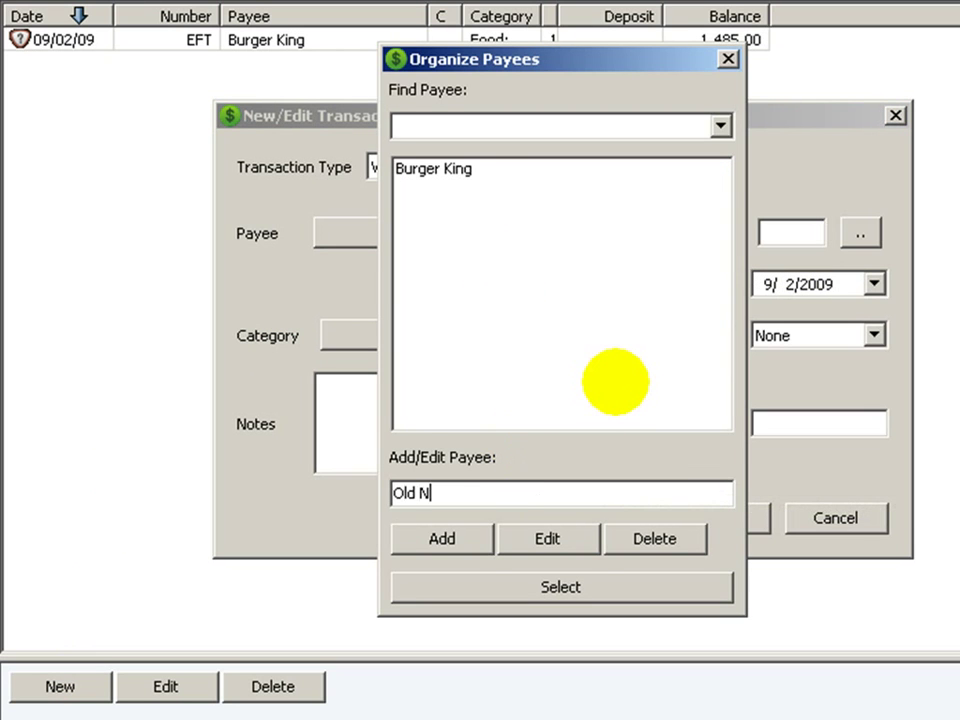
{"action": "left_click", "coordinate": [451, 547]}
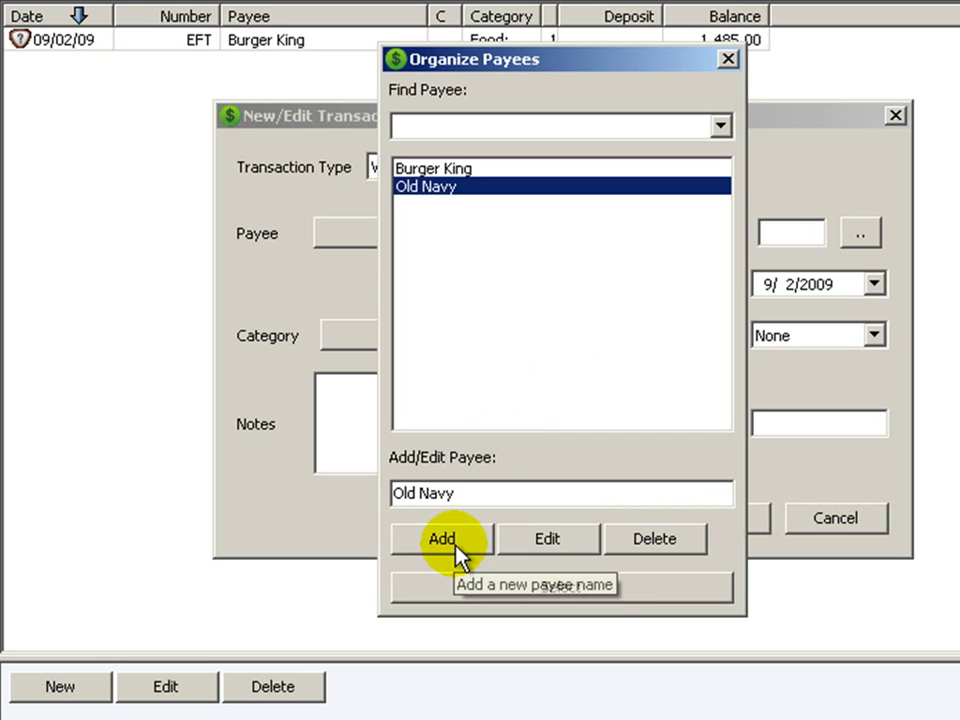
{"action": "left_click", "coordinate": [617, 592]}
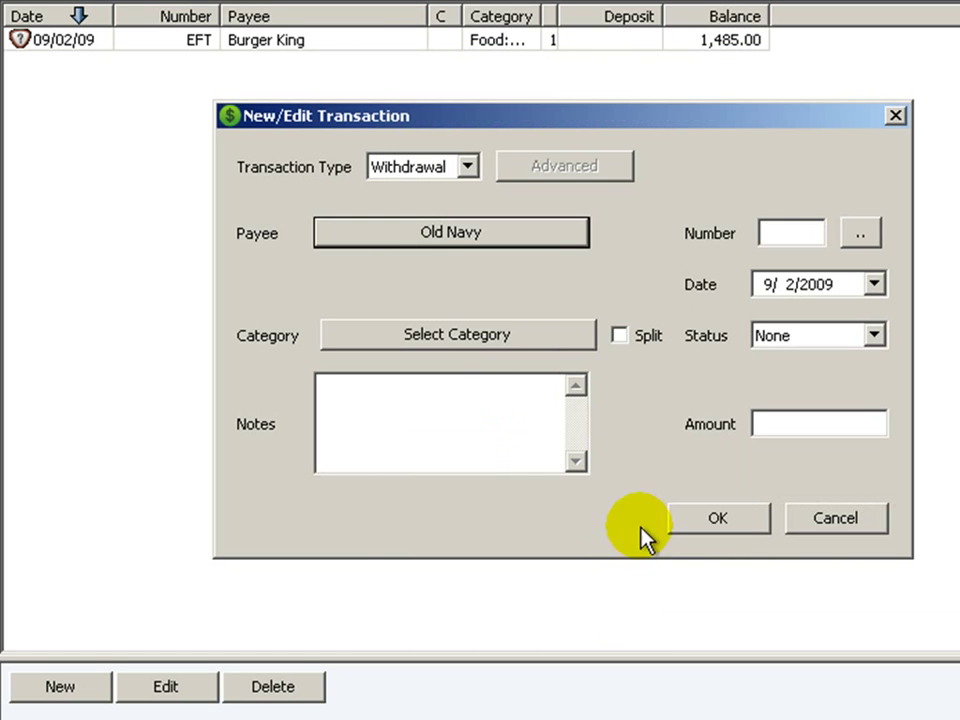
Set the Old Navy withdrawal's number to EFT and its category to Homeneeds : Clothing.
{"action": "left_click", "coordinate": [805, 232]}
{"action": "type", "text": "EF"}
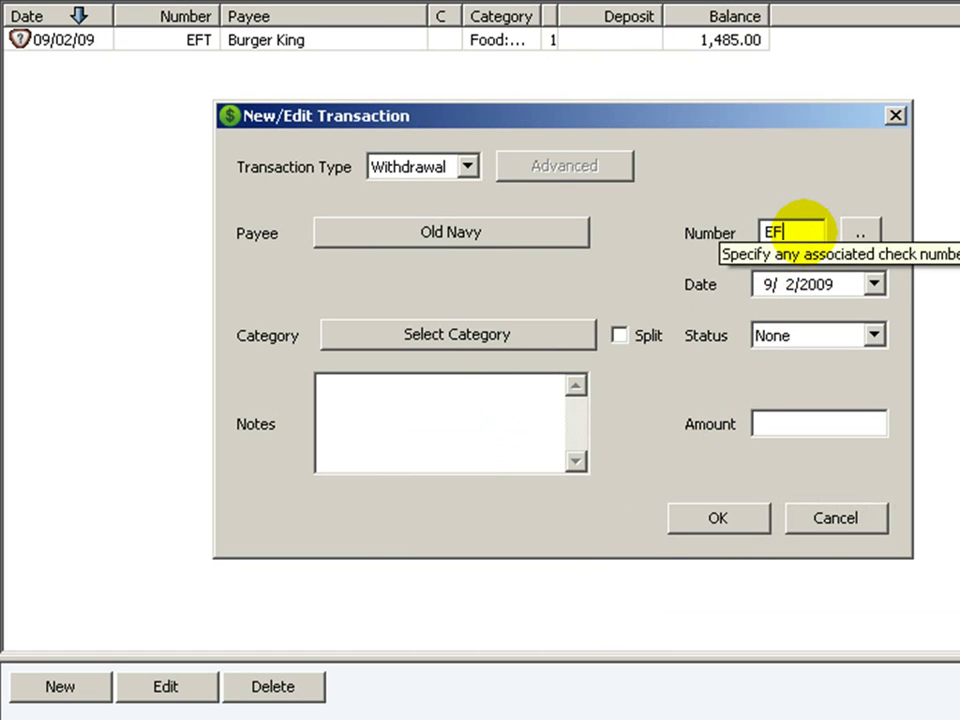
{"action": "type", "text": "T"}
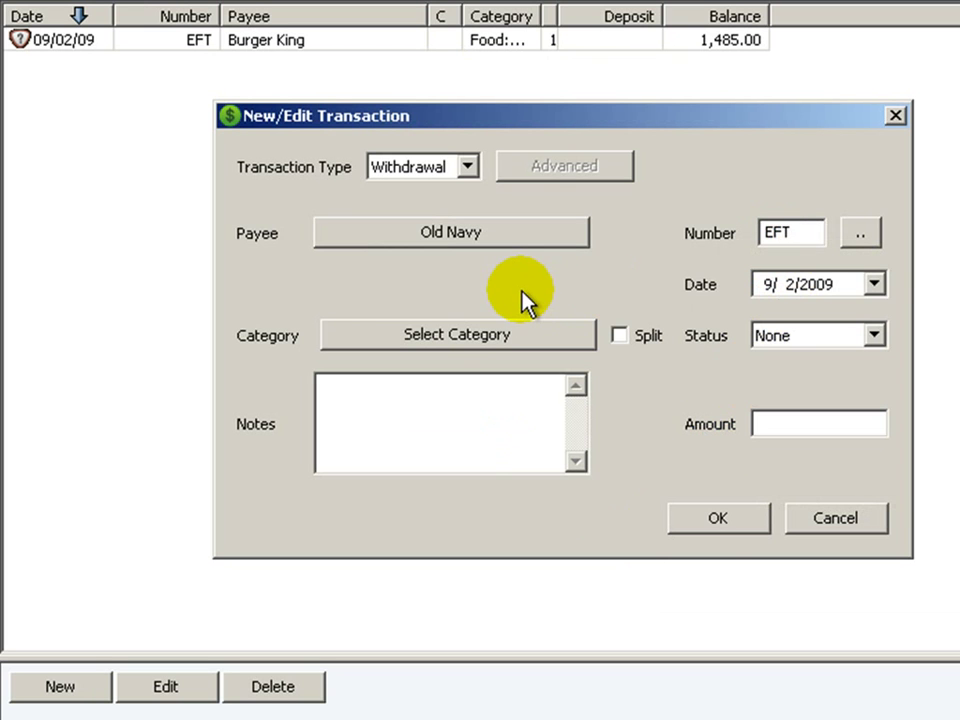
{"action": "left_click", "coordinate": [531, 335]}
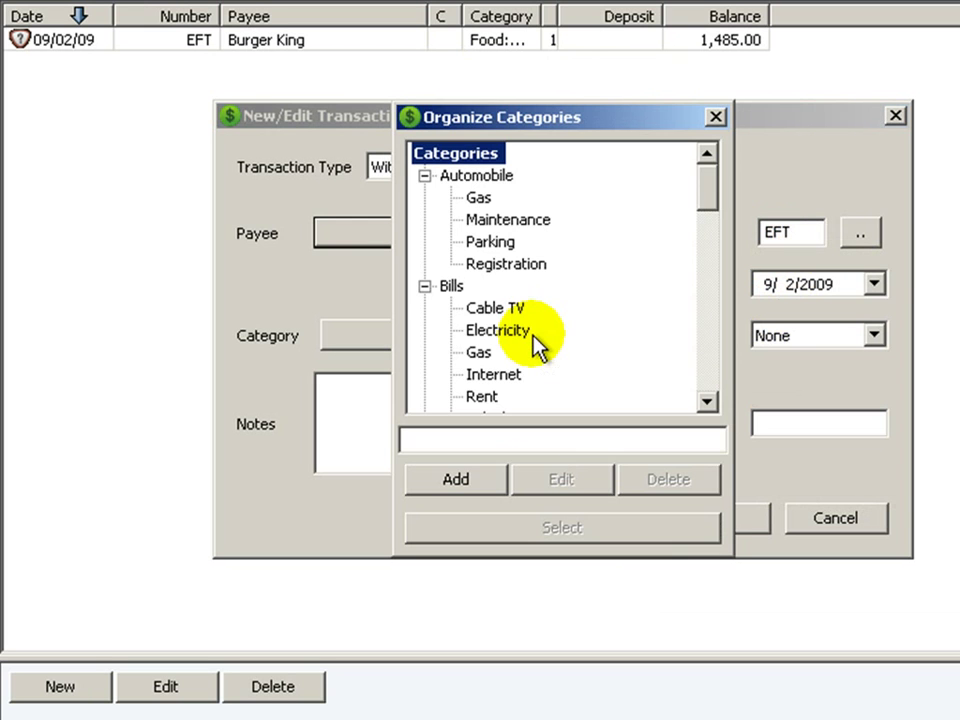
{"action": "left_click_drag", "start_coordinate": [704, 186], "coordinate": [714, 285]}
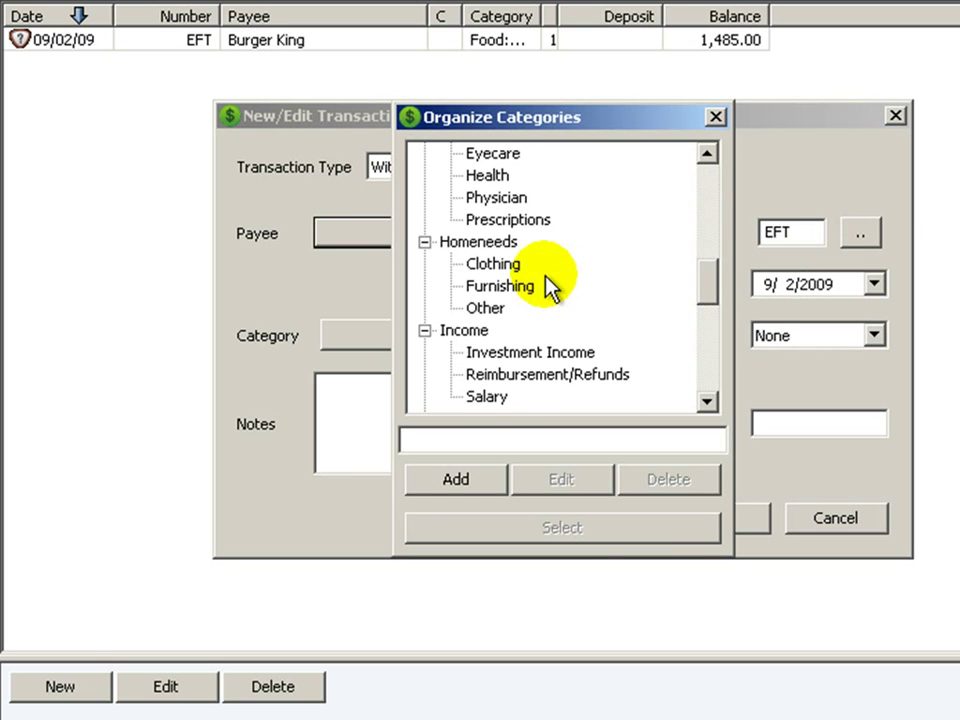
{"action": "left_click", "coordinate": [492, 266]}
{"action": "left_click", "coordinate": [600, 535]}
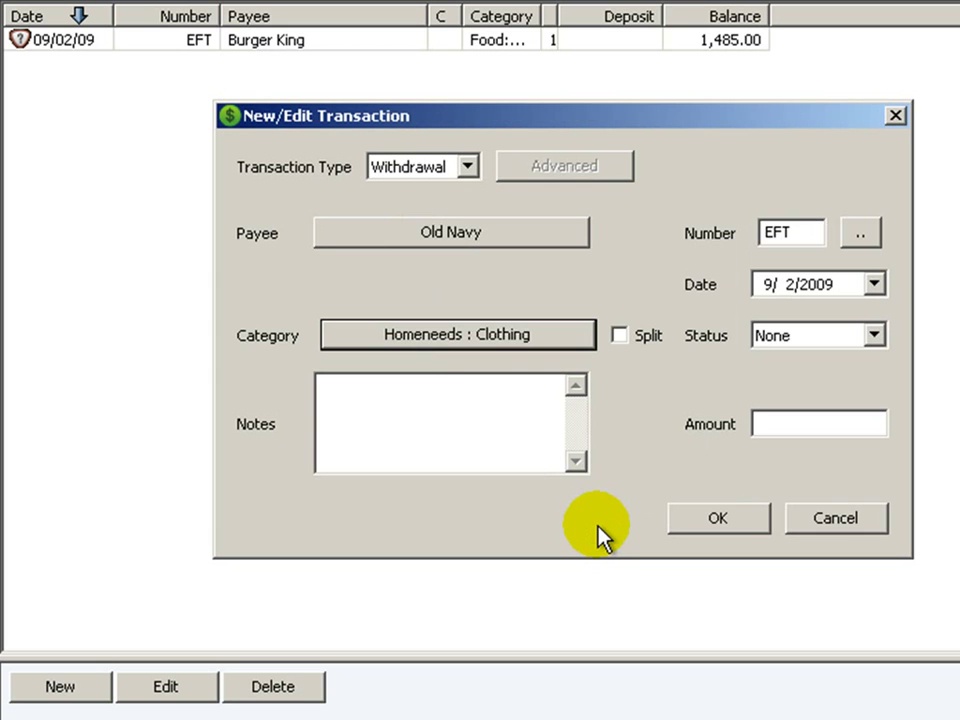
Add the note "Pants for me and a shirt for my wife" to the Old Navy withdrawal and save it with an amount of 50.
{"action": "left_click", "coordinate": [514, 439]}
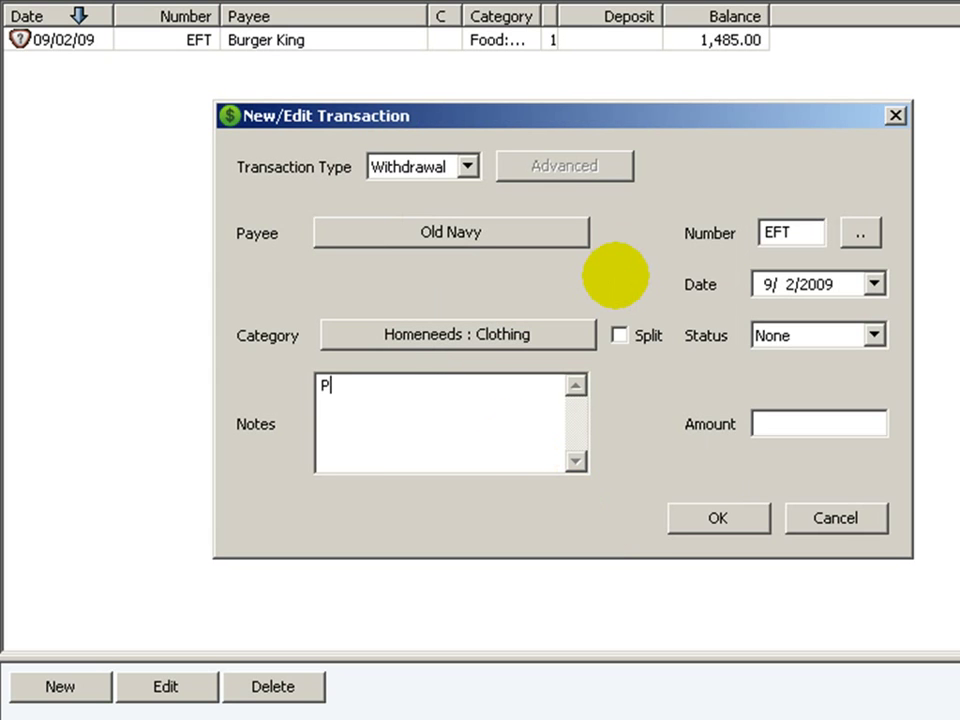
{"action": "type", "text": "Pants for me and a shirt for my wife"}
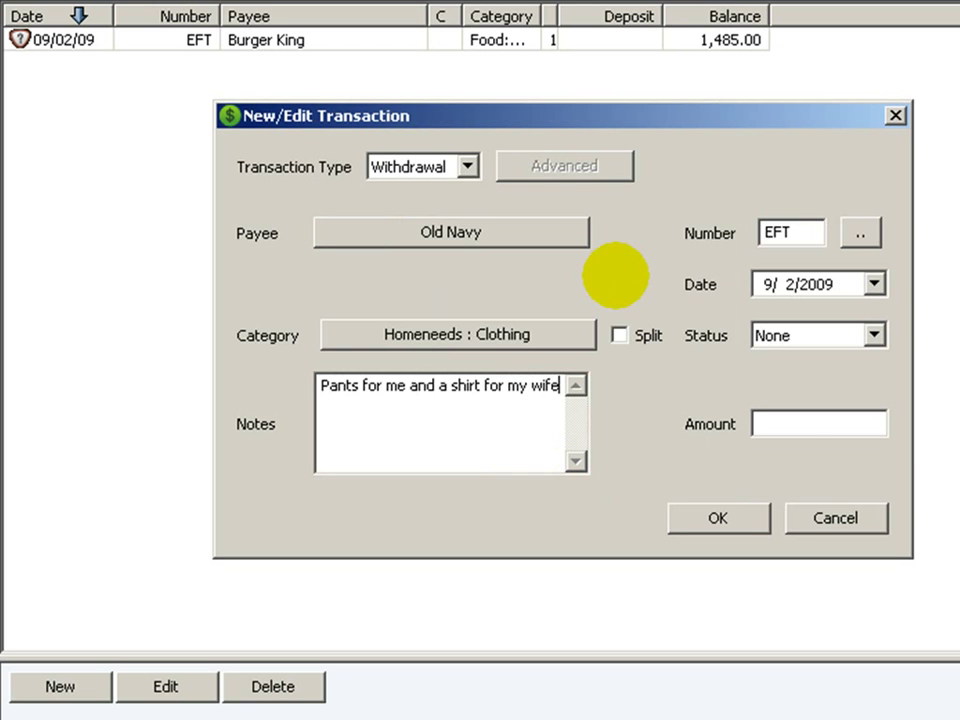
{"action": "left_click", "coordinate": [785, 430]}
{"action": "type", "text": "50."}
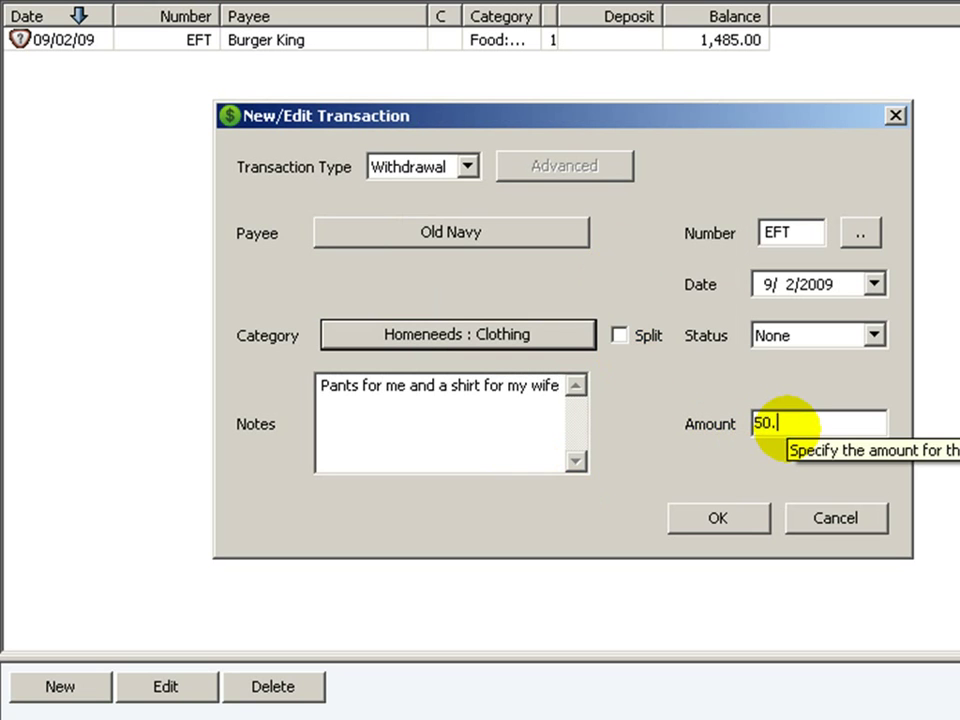
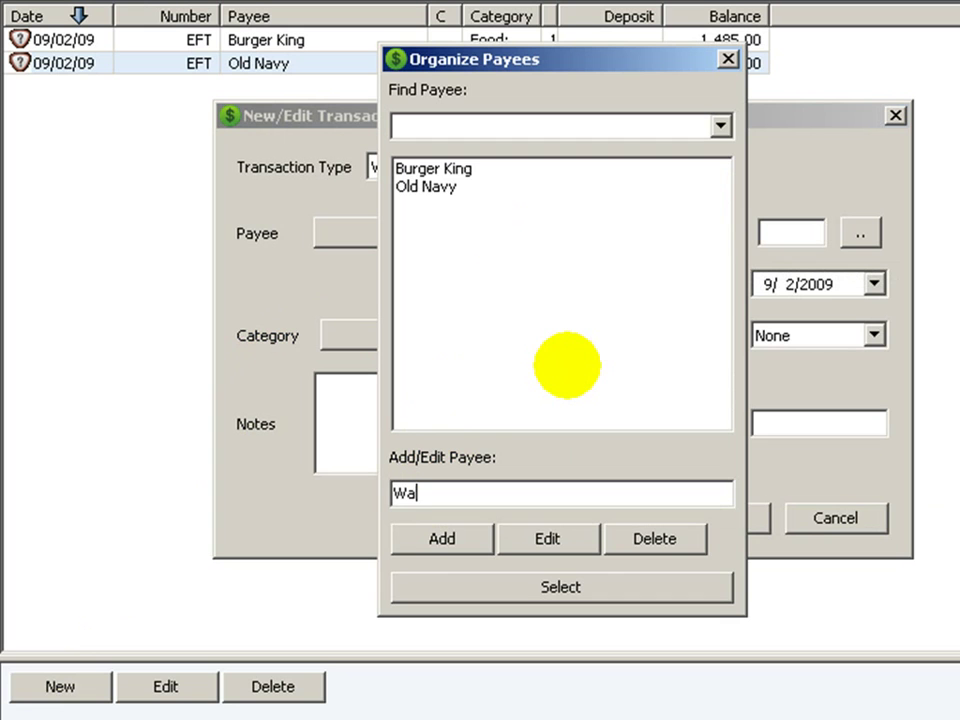
Start a third withdrawal in the BofA Checking account with Wal-mart added as its payee.
{"action": "left_click", "coordinate": [465, 529]}
{"action": "left_click", "coordinate": [650, 597]}
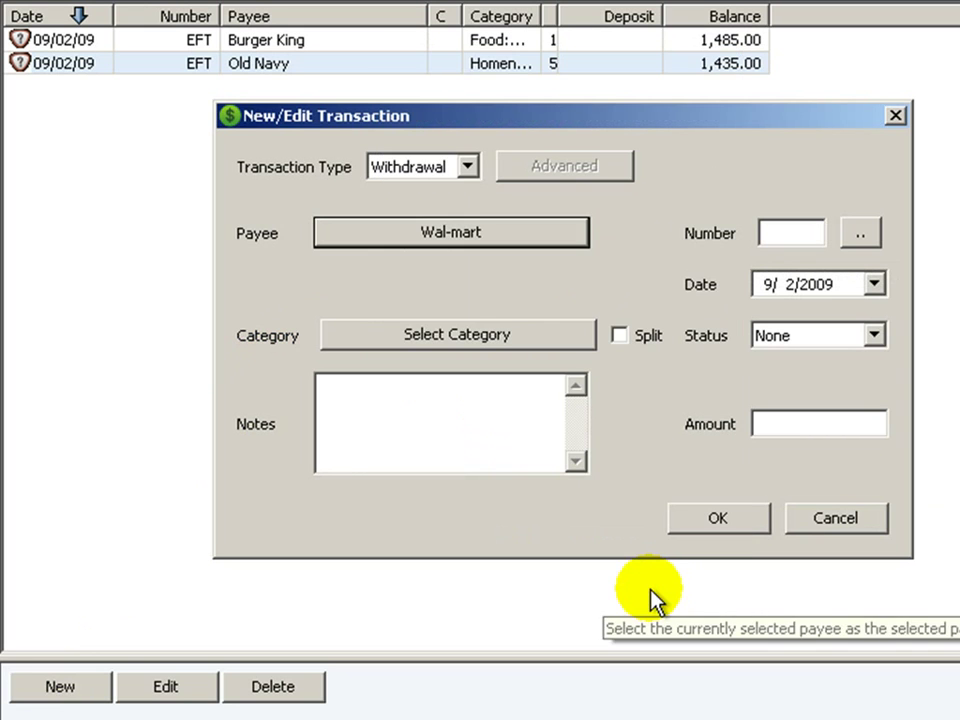
Set the Wal-mart withdrawal's number to EFT, enable splitting its category and open the split details.
{"action": "left_click", "coordinate": [800, 231]}
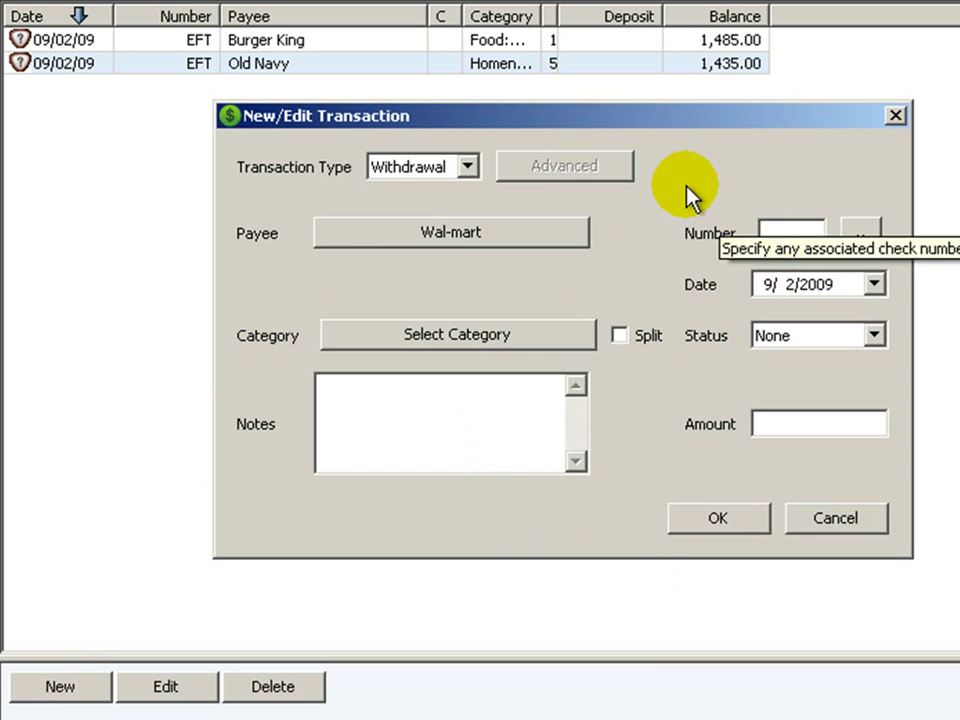
{"action": "type", "text": "EFT"}
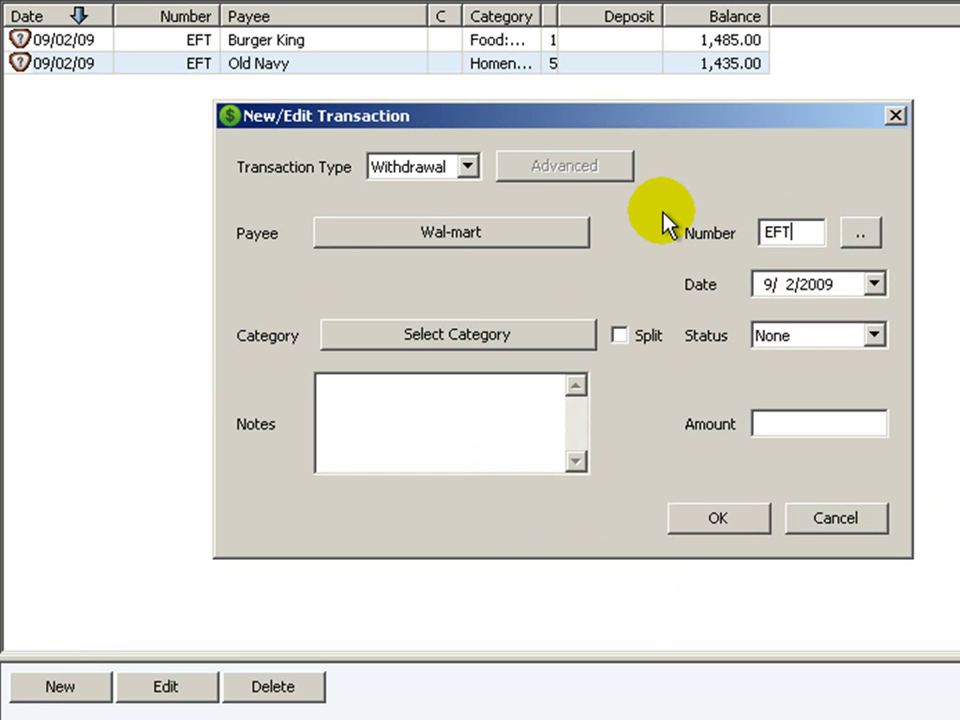
{"action": "left_click", "coordinate": [620, 337]}
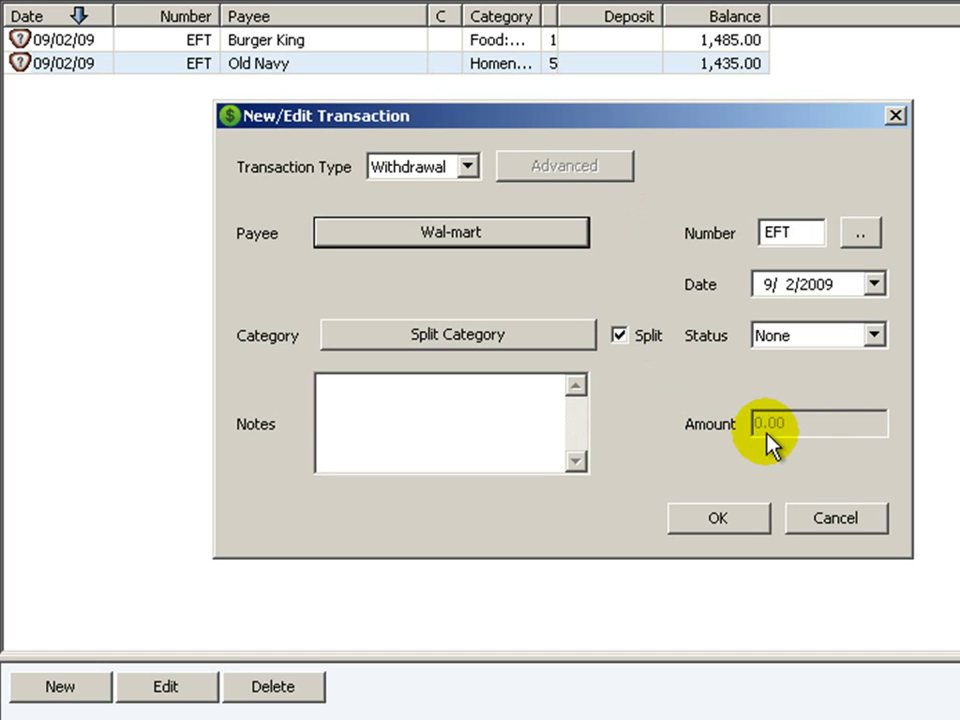
{"action": "left_click", "coordinate": [545, 337]}
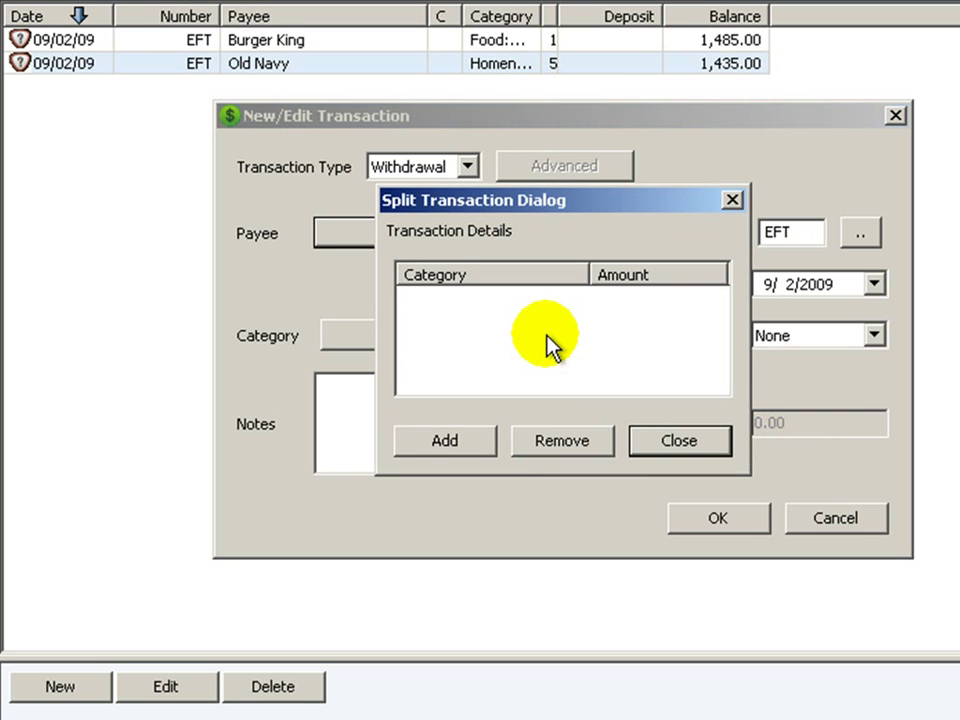
Add a split entry with category Food : Groceries and an amount of 60.00 to the Wal-mart withdrawal.
{"action": "left_click", "coordinate": [476, 443]}
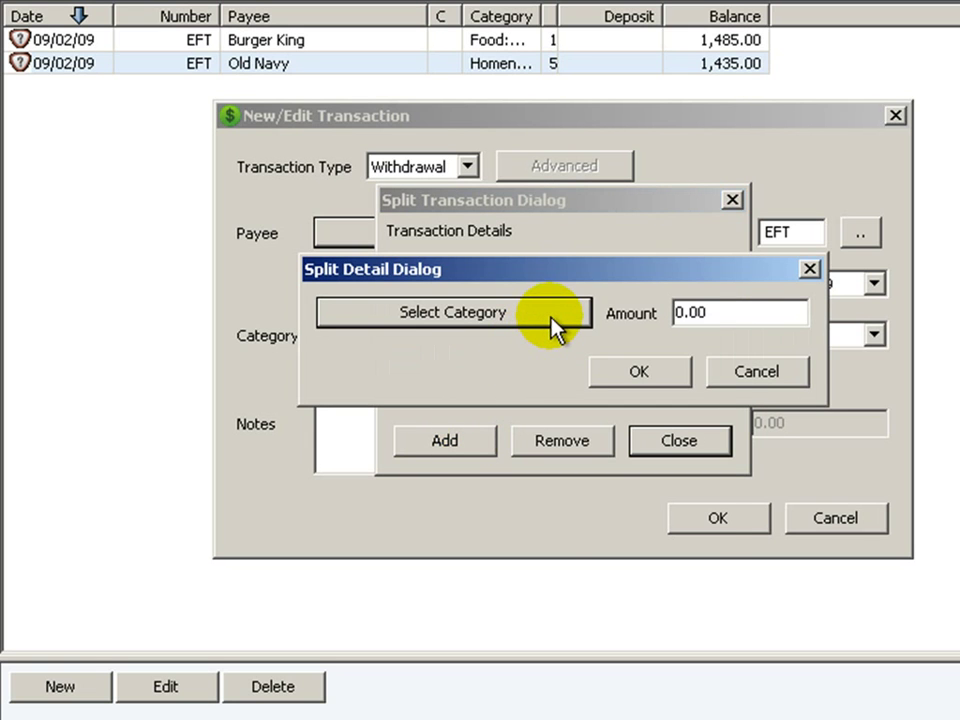
{"action": "left_click", "coordinate": [553, 322]}
{"action": "left_click_drag", "start_coordinate": [714, 197], "coordinate": [714, 257]}
{"action": "left_click", "coordinate": [520, 268]}
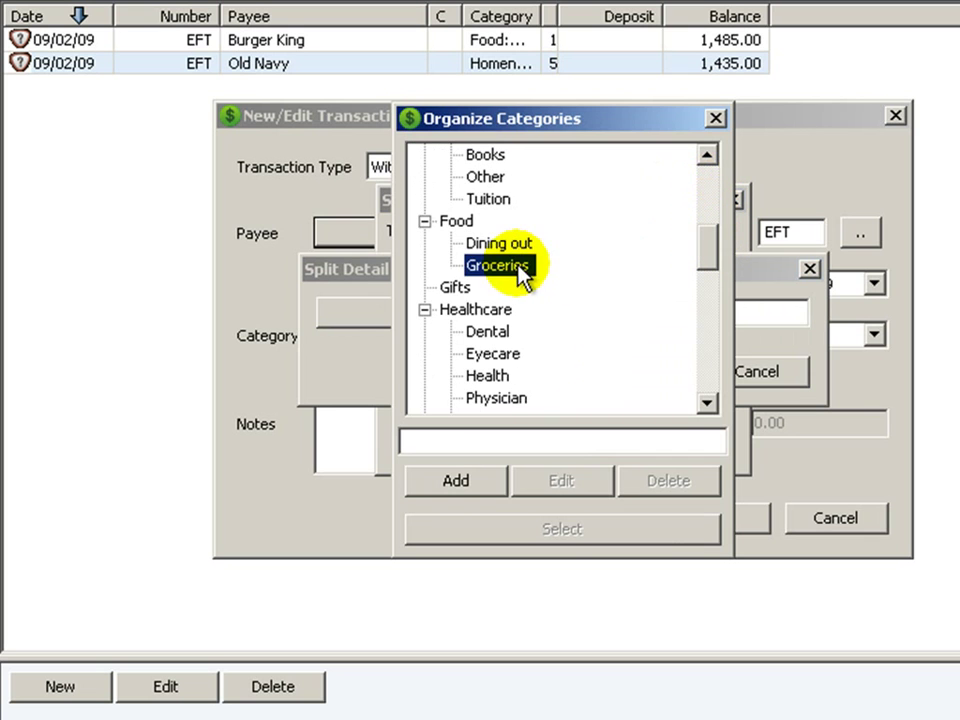
{"action": "left_click", "coordinate": [556, 530]}
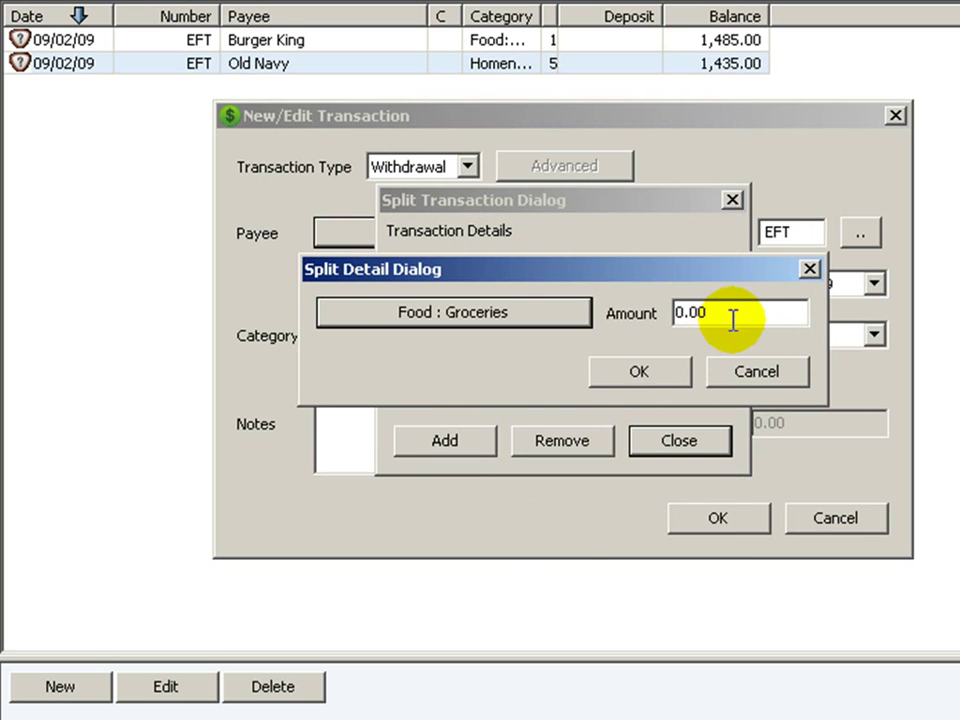
{"action": "left_click", "coordinate": [733, 320]}
{"action": "type", "text": "60.00"}
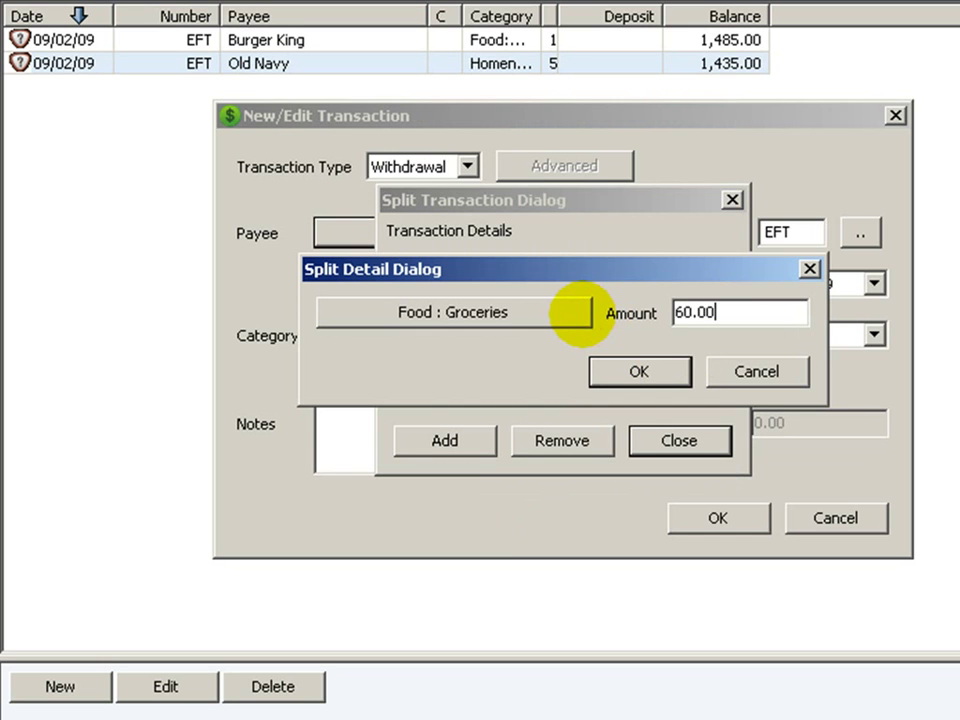
{"action": "left_click", "coordinate": [643, 373]}
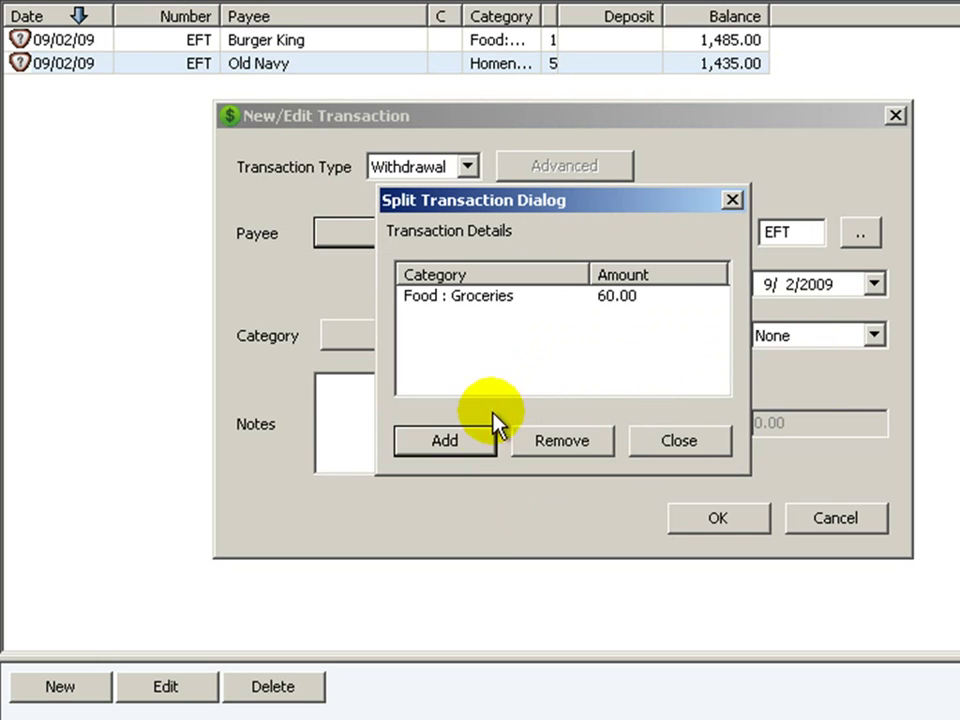
Add a second split entry with category Homeneeds : Clothing and an amount of 30, and finish the split.
{"action": "left_click", "coordinate": [486, 443]}
{"action": "left_click", "coordinate": [530, 310]}
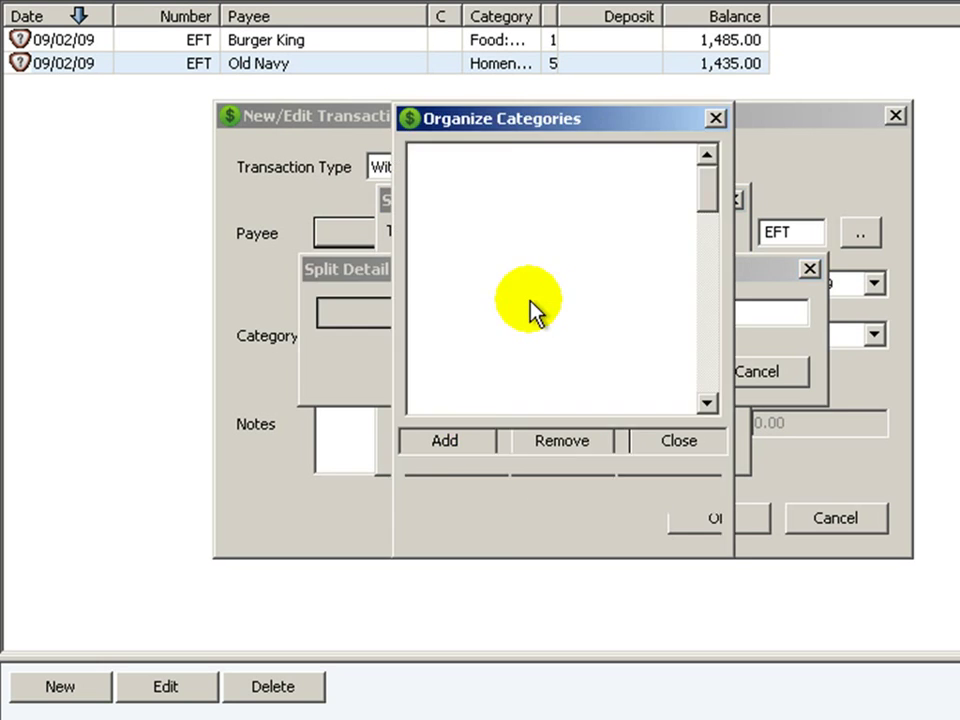
{"action": "left_click_drag", "start_coordinate": [709, 189], "coordinate": [716, 291]}
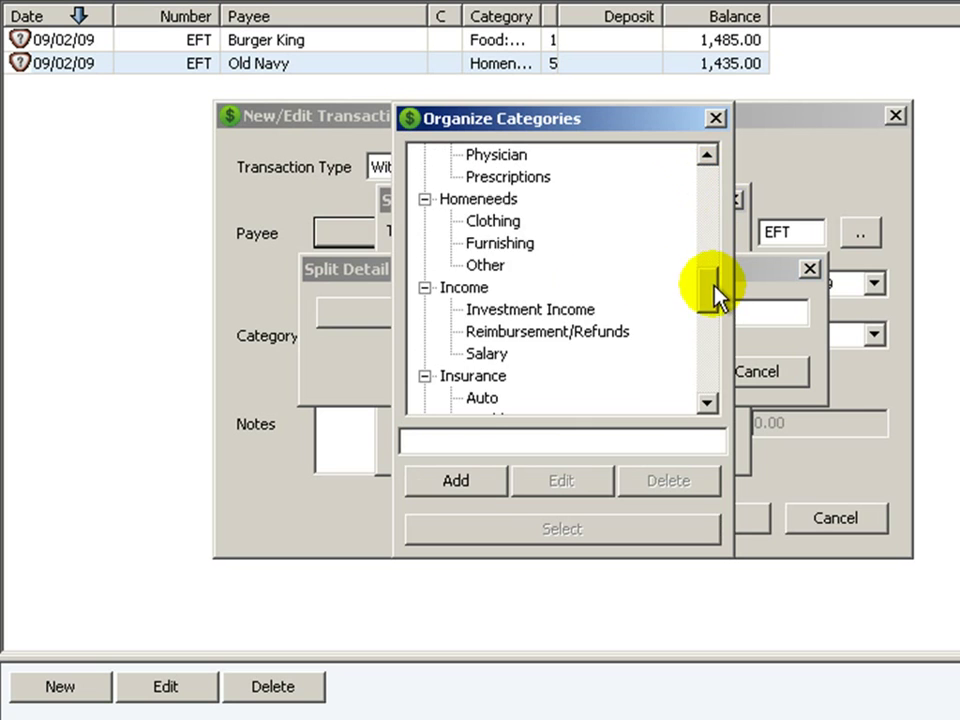
{"action": "left_click", "coordinate": [485, 221]}
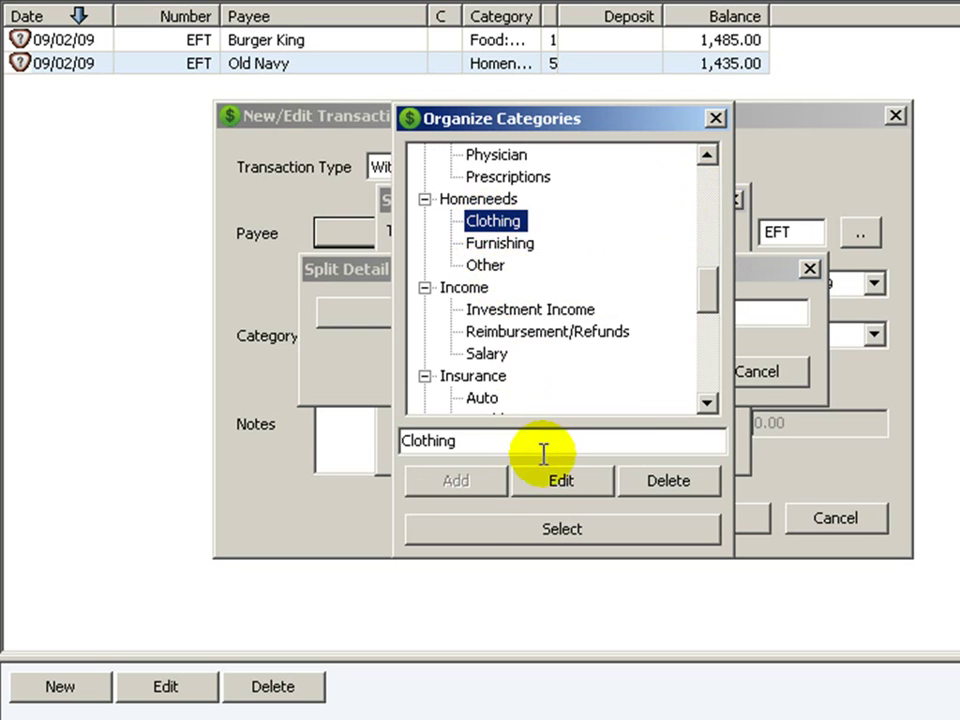
{"action": "left_click", "coordinate": [536, 540]}
{"action": "left_click", "coordinate": [727, 319]}
{"action": "left_click_drag", "start_coordinate": [727, 319], "coordinate": [654, 332]}
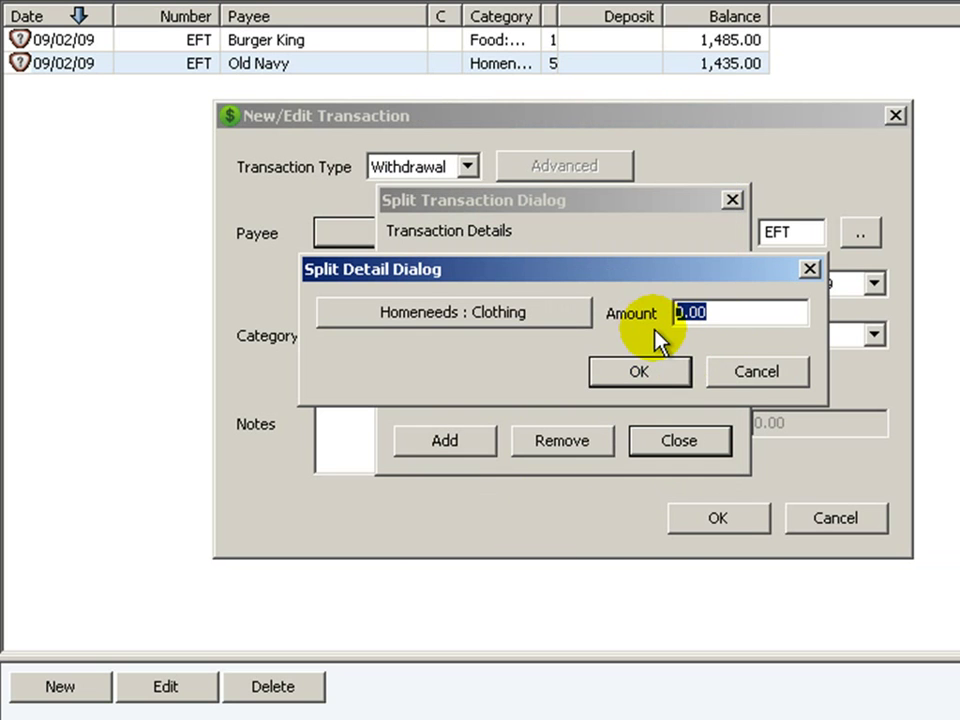
{"action": "type", "text": "30.00"}
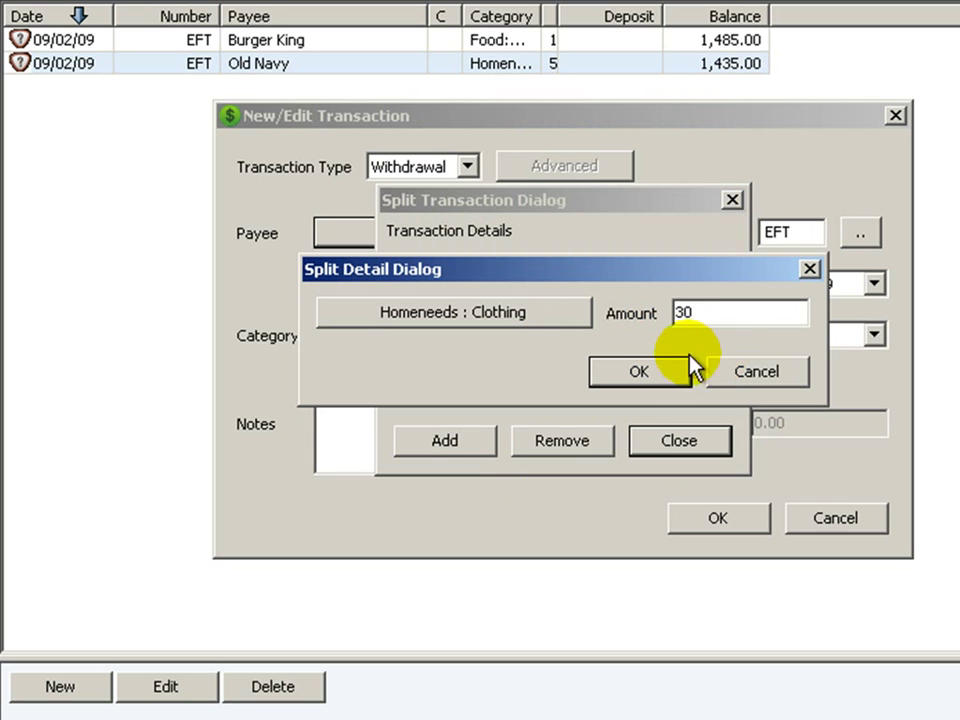
{"action": "left_click", "coordinate": [664, 370]}
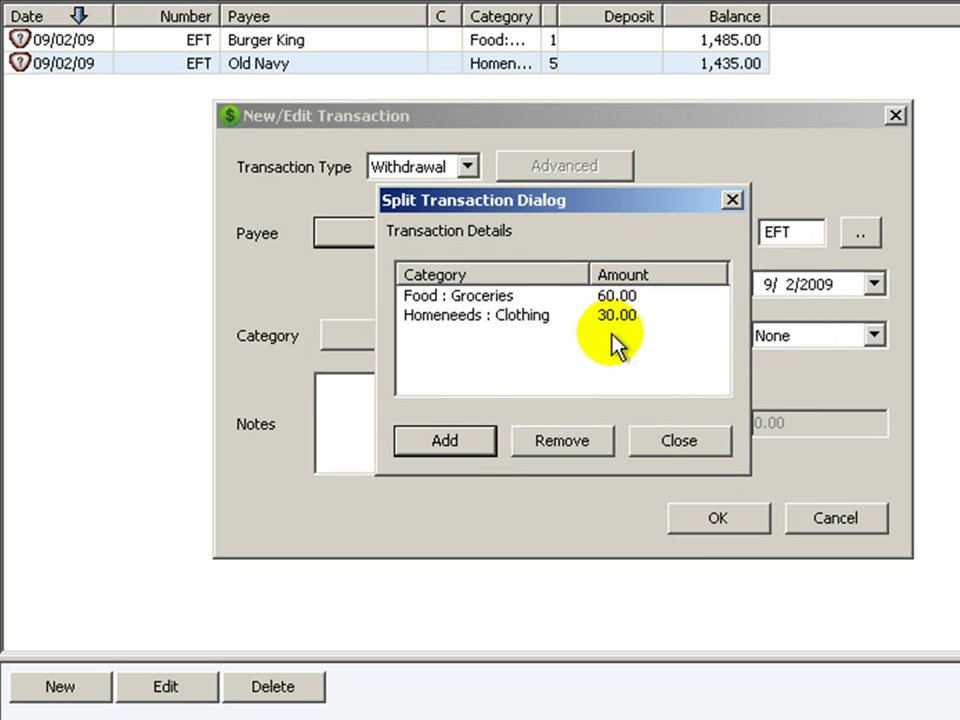
{"action": "left_click", "coordinate": [706, 446]}
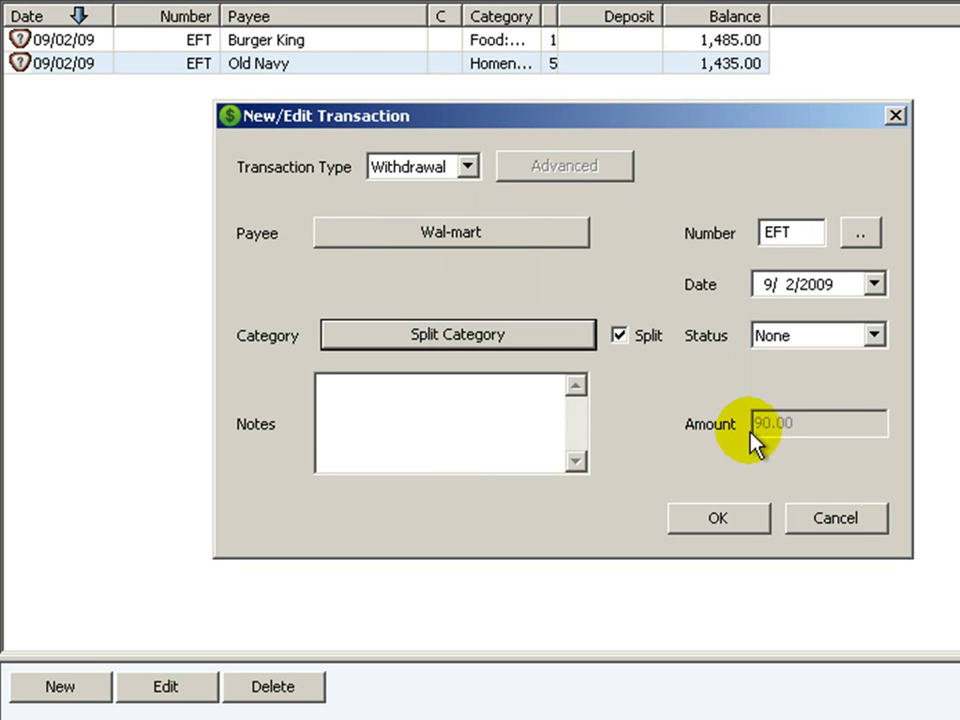
Add the note "Shirts for me" to the Wal-mart withdrawal and save it.
{"action": "left_click", "coordinate": [489, 403]}
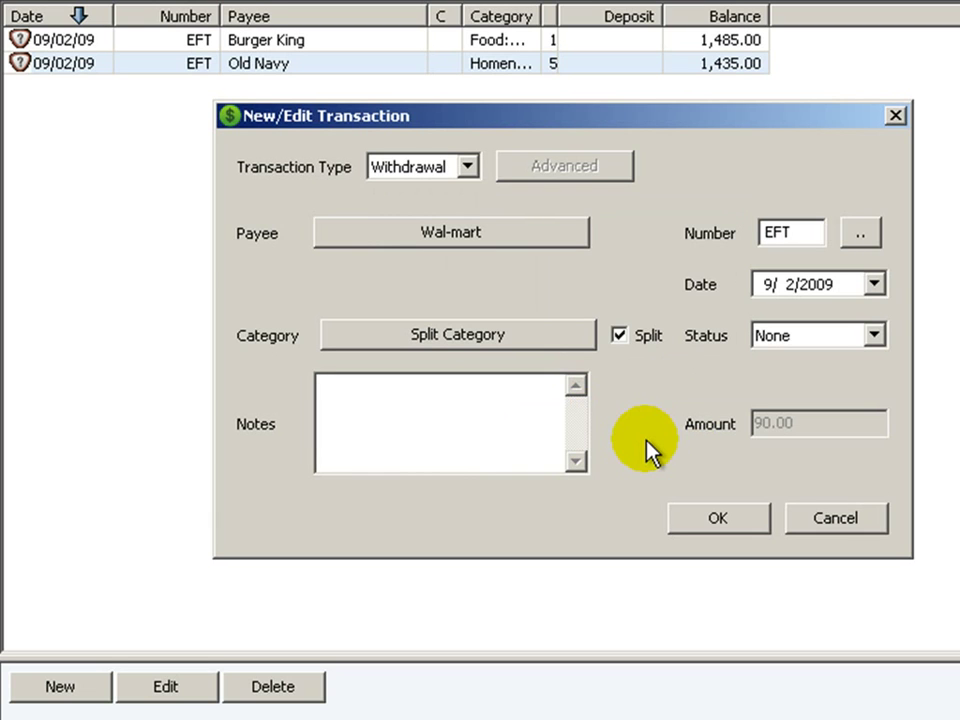
{"action": "type", "text": "me"}
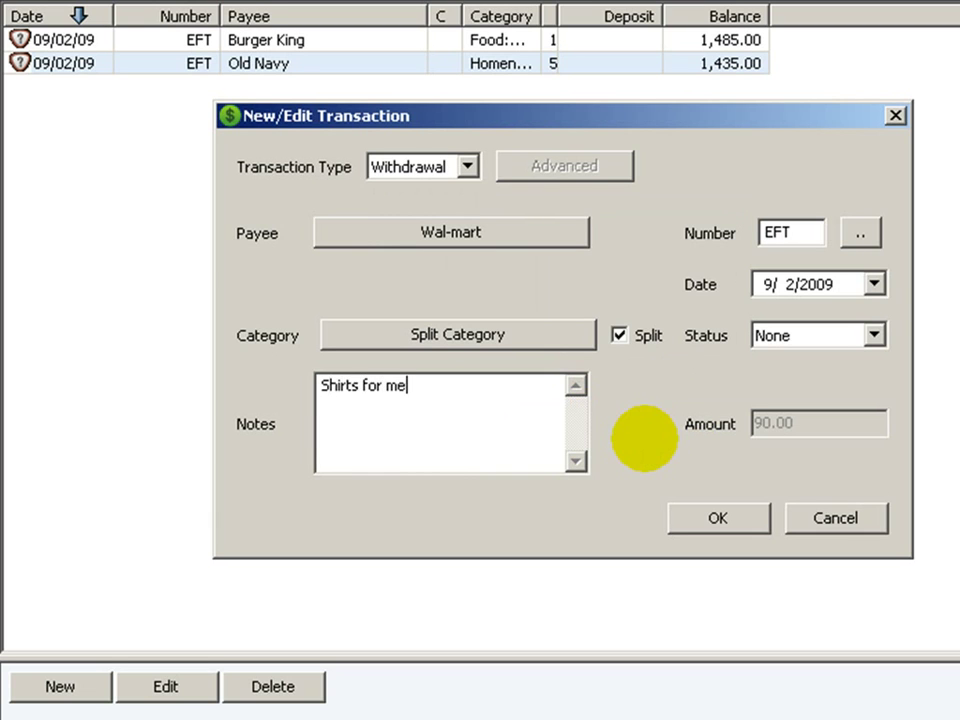
{"action": "left_click", "coordinate": [744, 522]}
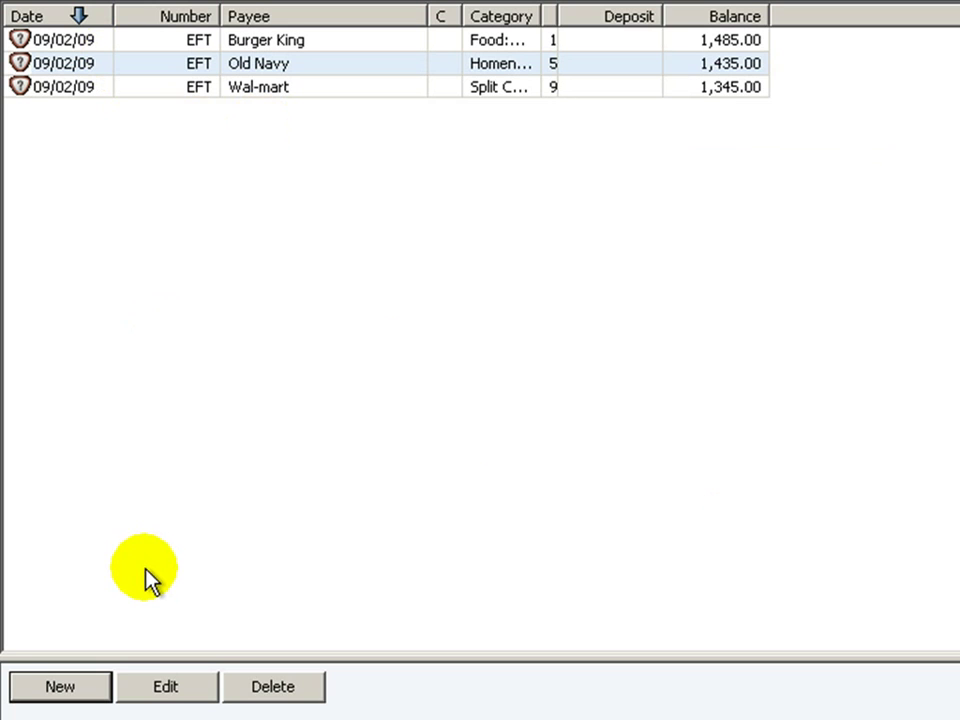
Start a deposit in the BofA Checking account and add My Company as its payer.
{"action": "left_click", "coordinate": [101, 688]}
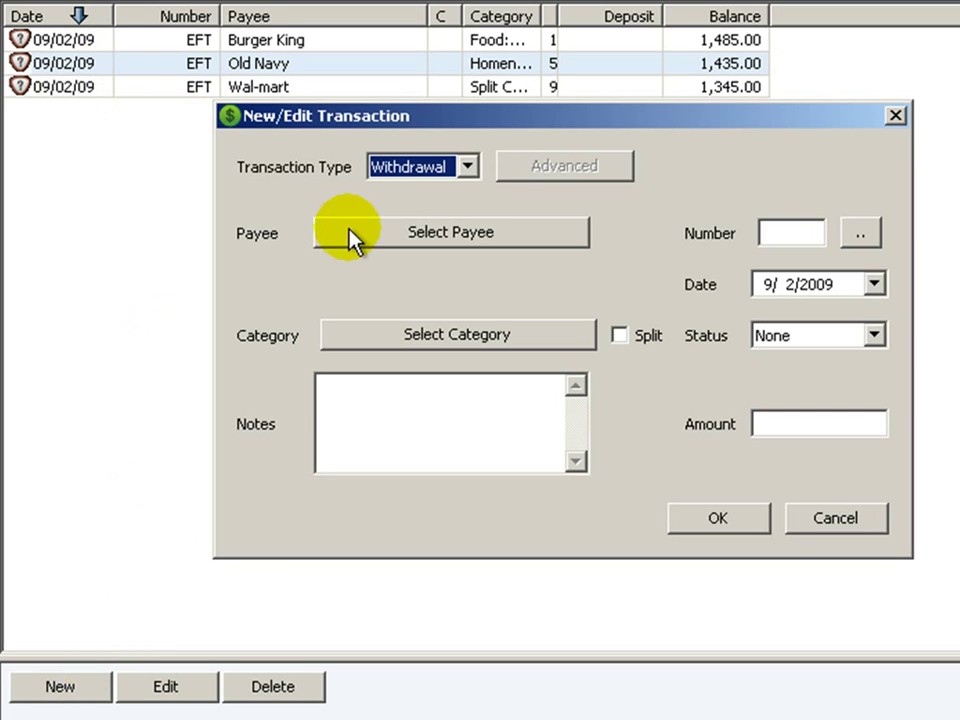
{"action": "left_click", "coordinate": [468, 167]}
{"action": "left_click", "coordinate": [454, 219]}
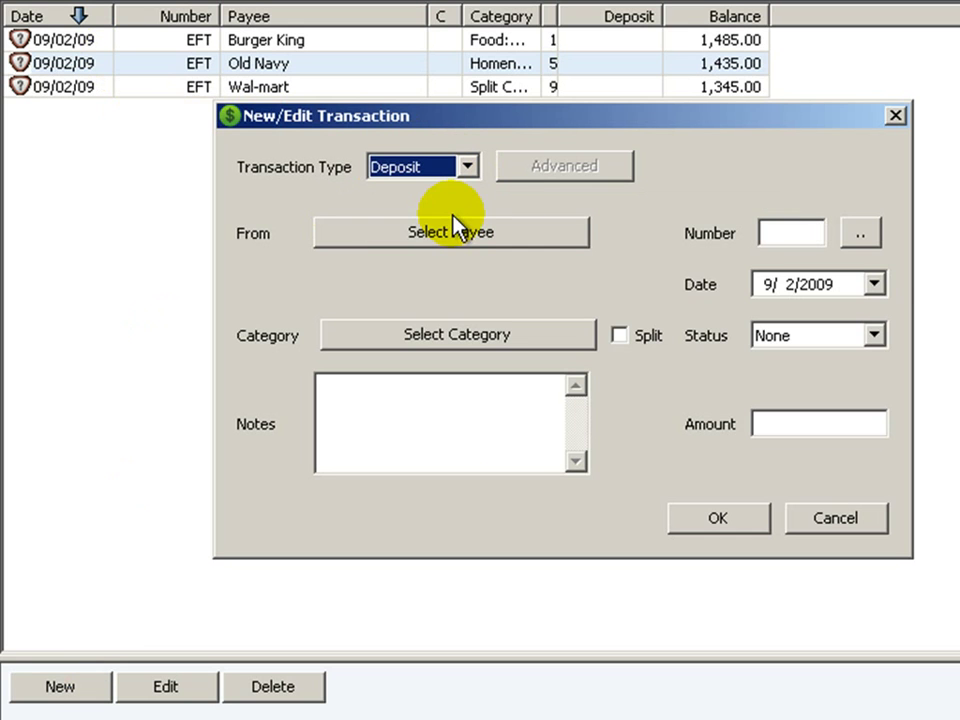
{"action": "left_click", "coordinate": [557, 244]}
{"action": "left_click", "coordinate": [504, 489]}
{"action": "type", "text": "My Company"}
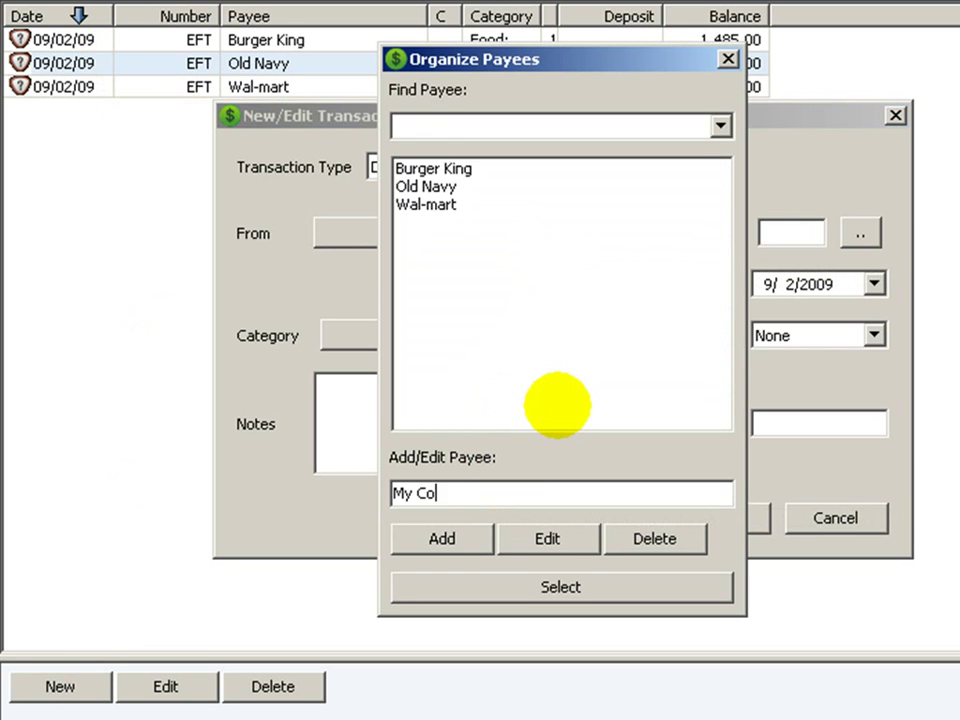
{"action": "left_click", "coordinate": [462, 540]}
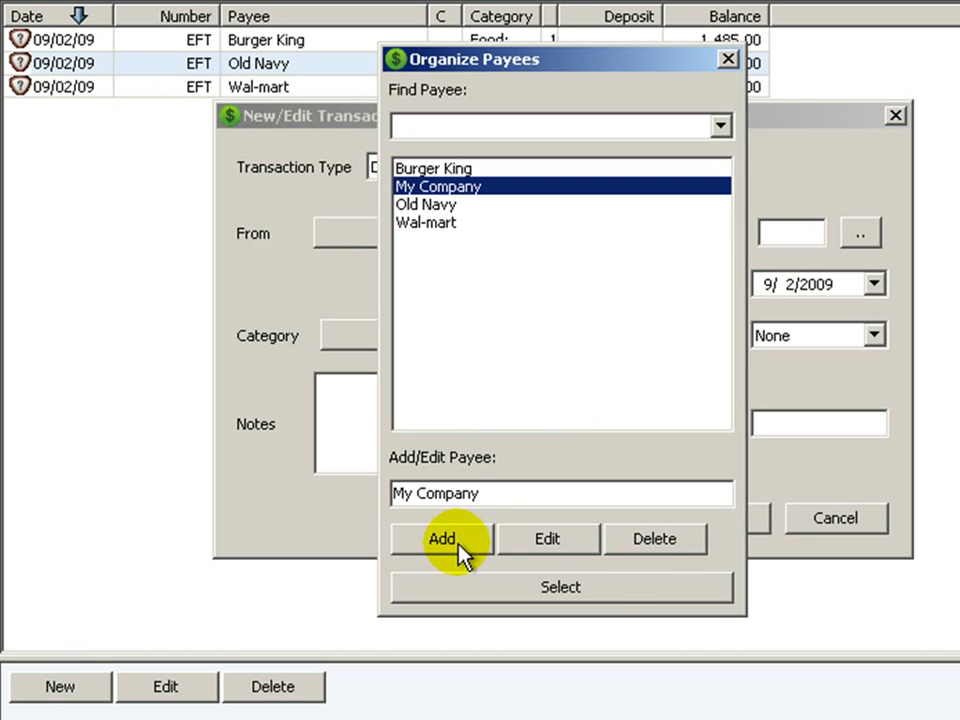
{"action": "left_click", "coordinate": [606, 590]}
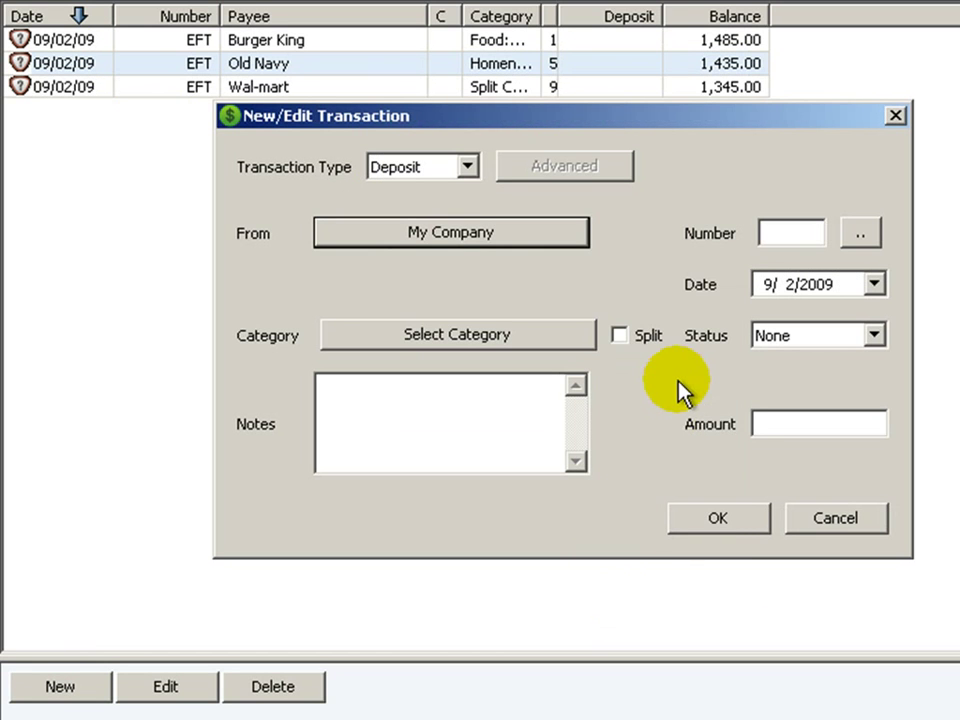
Set the My Company deposit's number to DEP and its category to Income : Salary.
{"action": "left_click", "coordinate": [780, 233]}
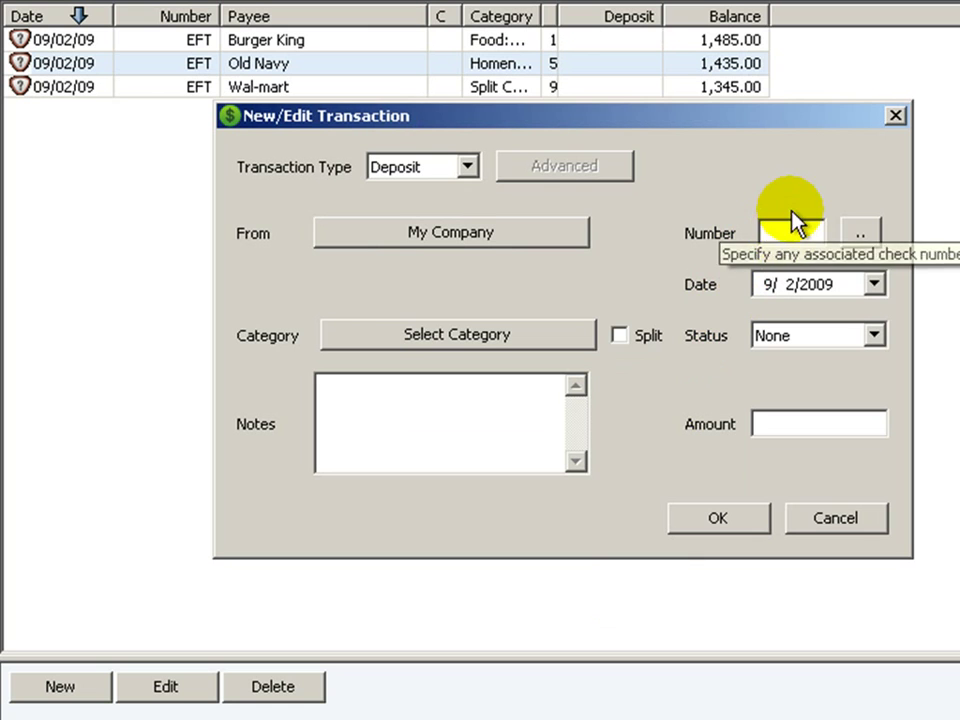
{"action": "type", "text": "DEP"}
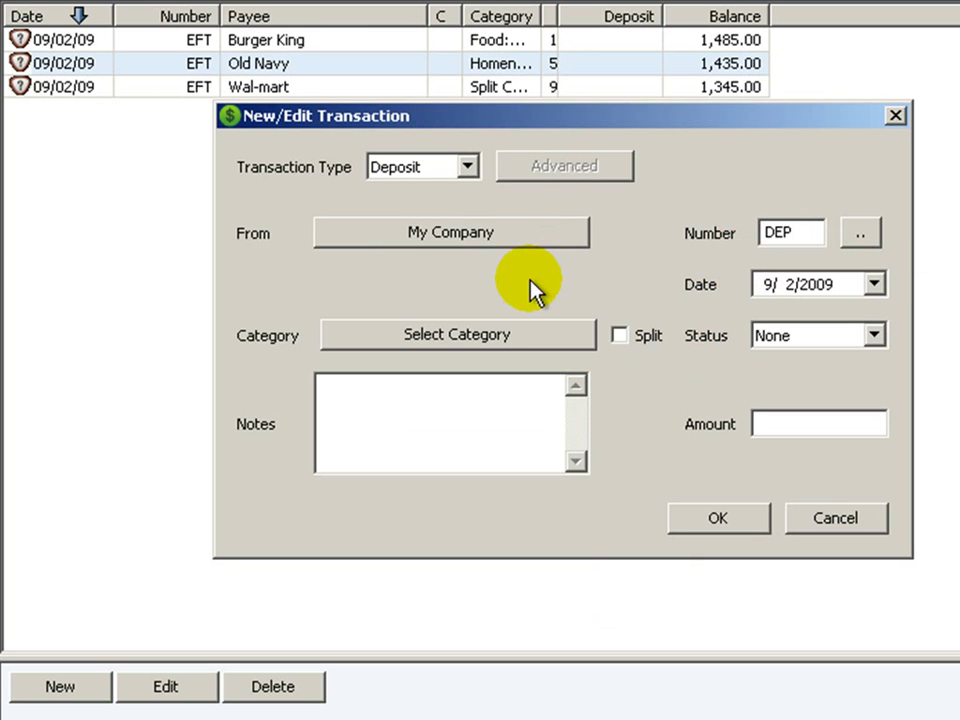
{"action": "left_click", "coordinate": [497, 335]}
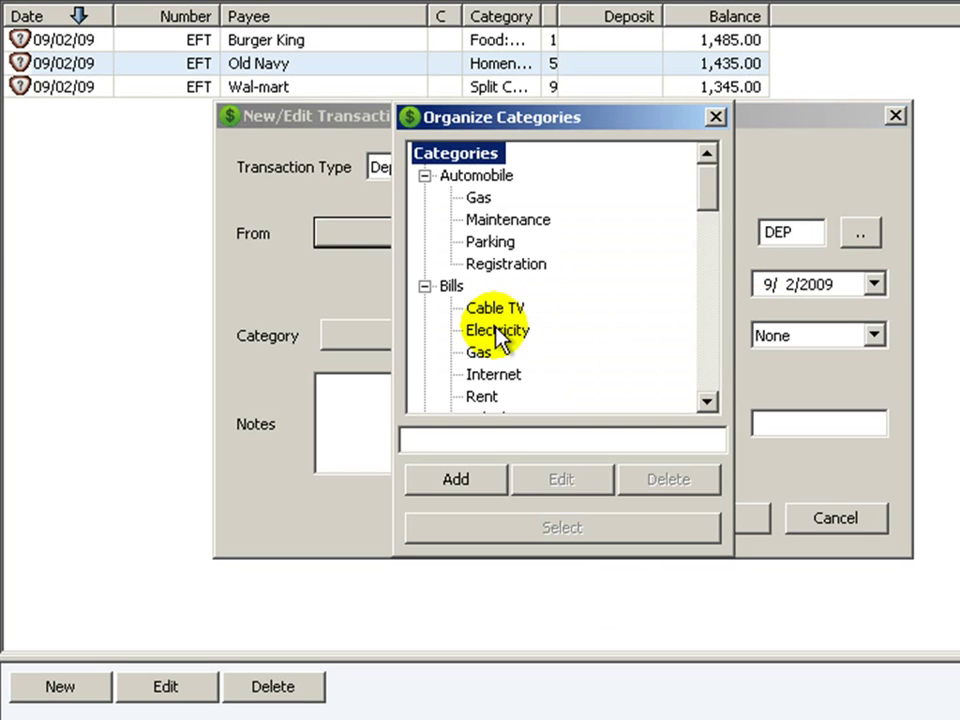
{"action": "left_click_drag", "start_coordinate": [711, 197], "coordinate": [711, 309]}
{"action": "left_click", "coordinate": [470, 309]}
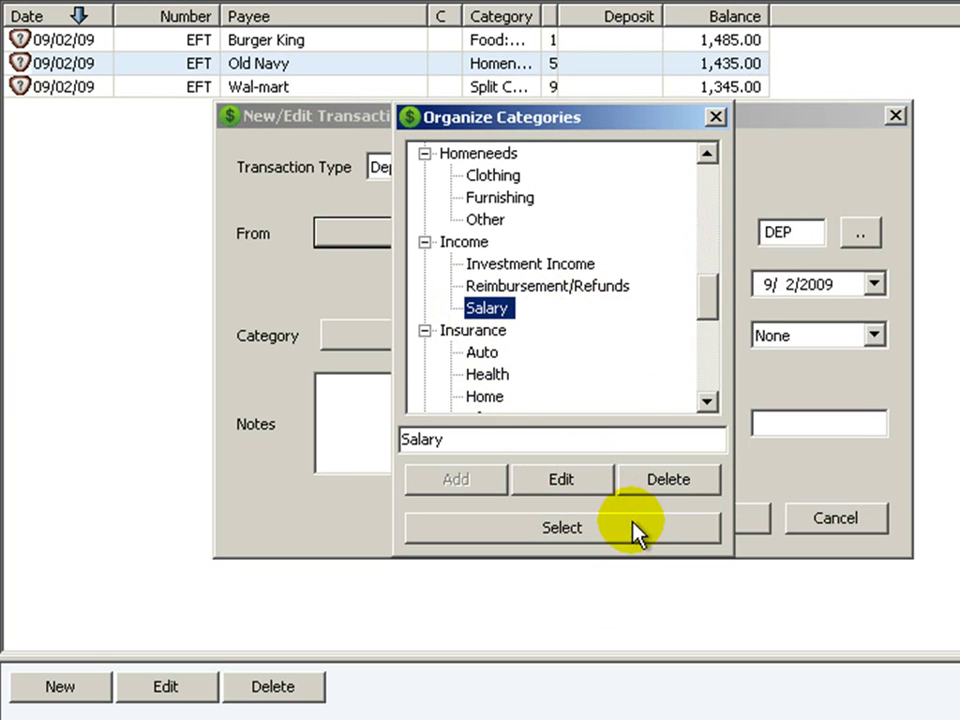
{"action": "left_click", "coordinate": [632, 523]}
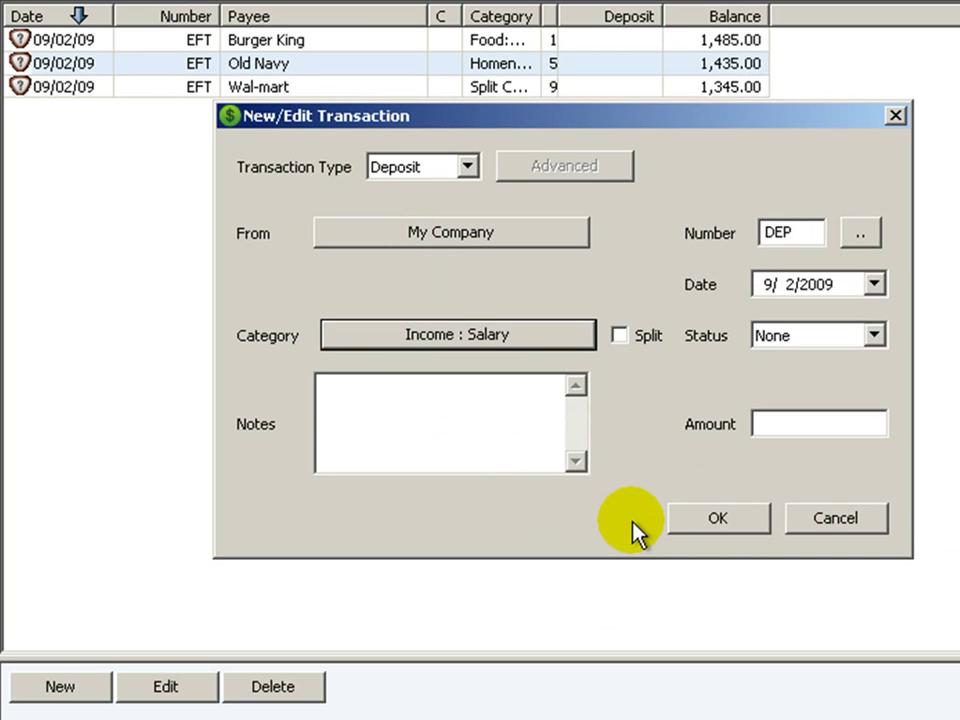
Set the My Company deposit's amount to 1500 and save it.
{"action": "left_click", "coordinate": [781, 428]}
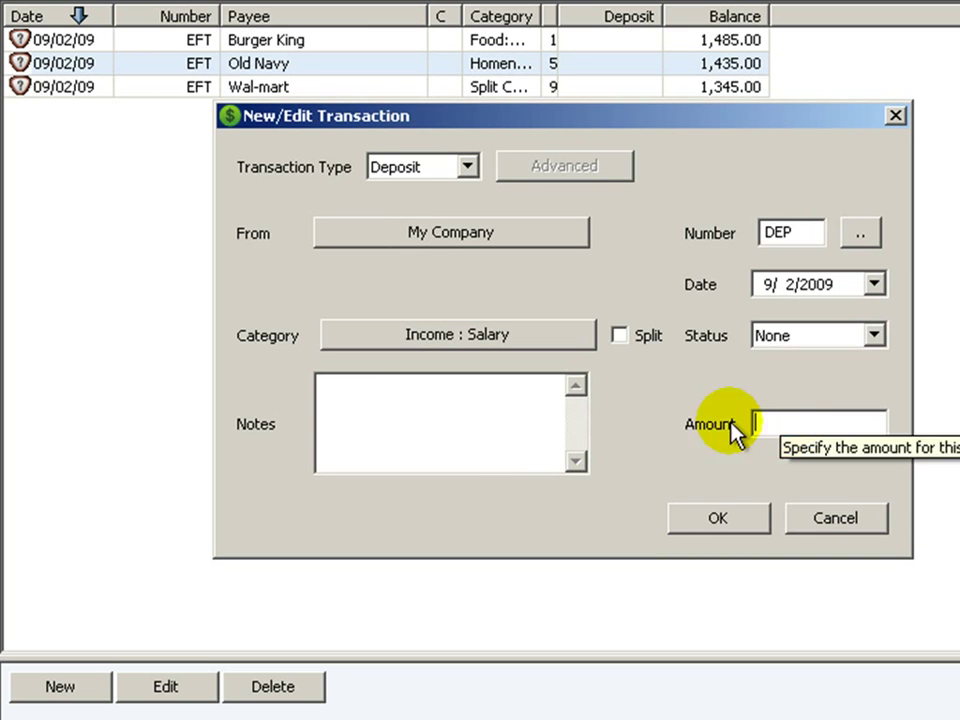
{"action": "type", "text": "1500"}
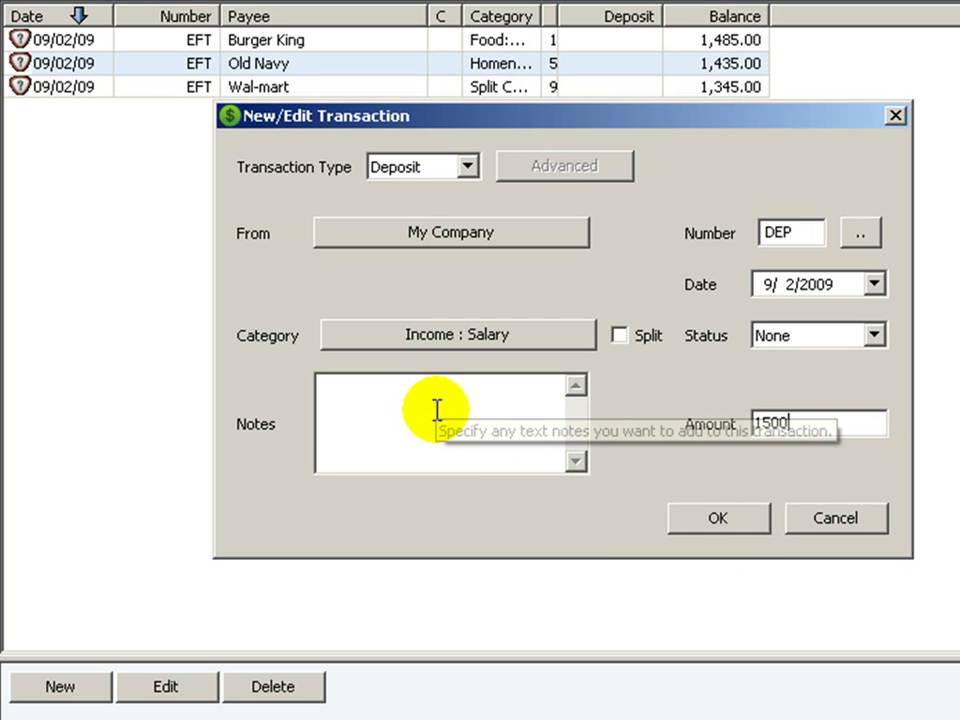
{"action": "left_click", "coordinate": [748, 524]}
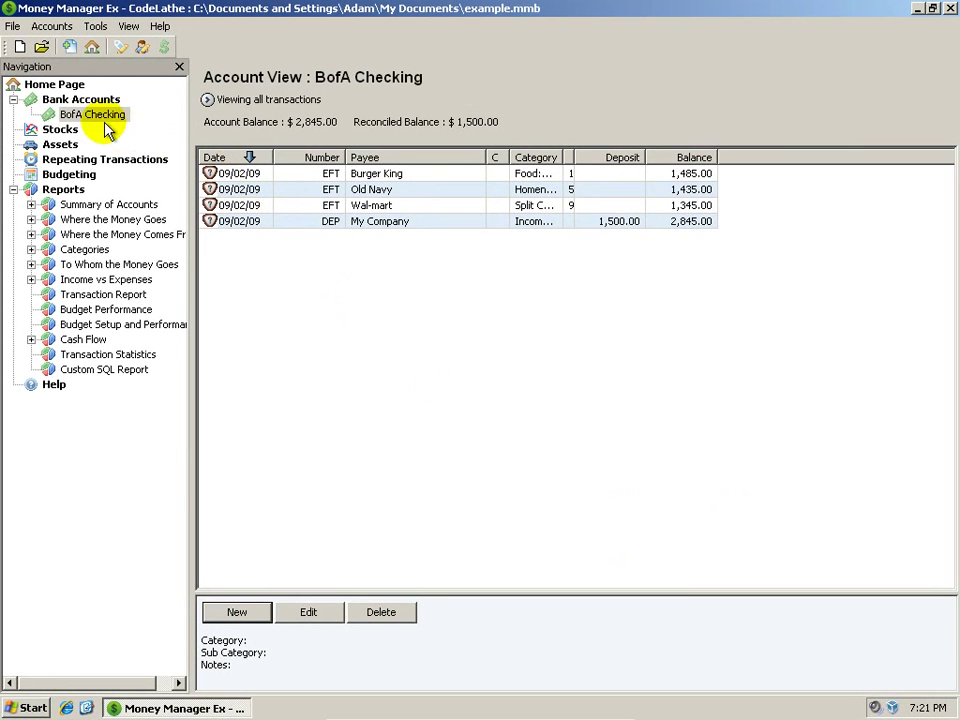
Review the Home Page summary, the Where the Money Goes report and the Categories report.
{"action": "left_click", "coordinate": [74, 87]}
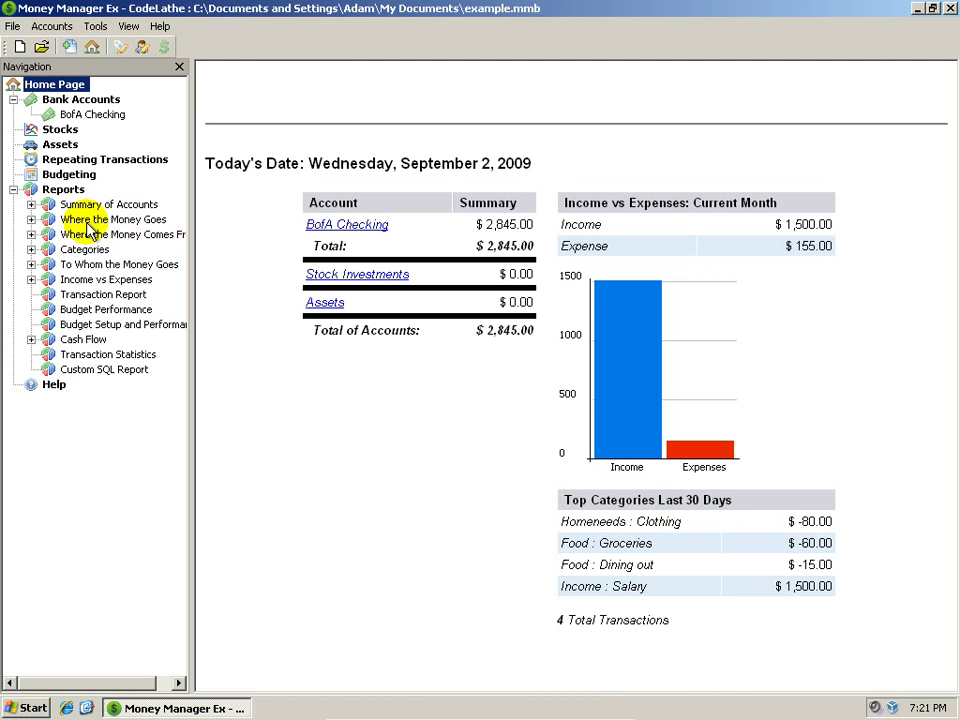
{"action": "left_click", "coordinate": [130, 221]}
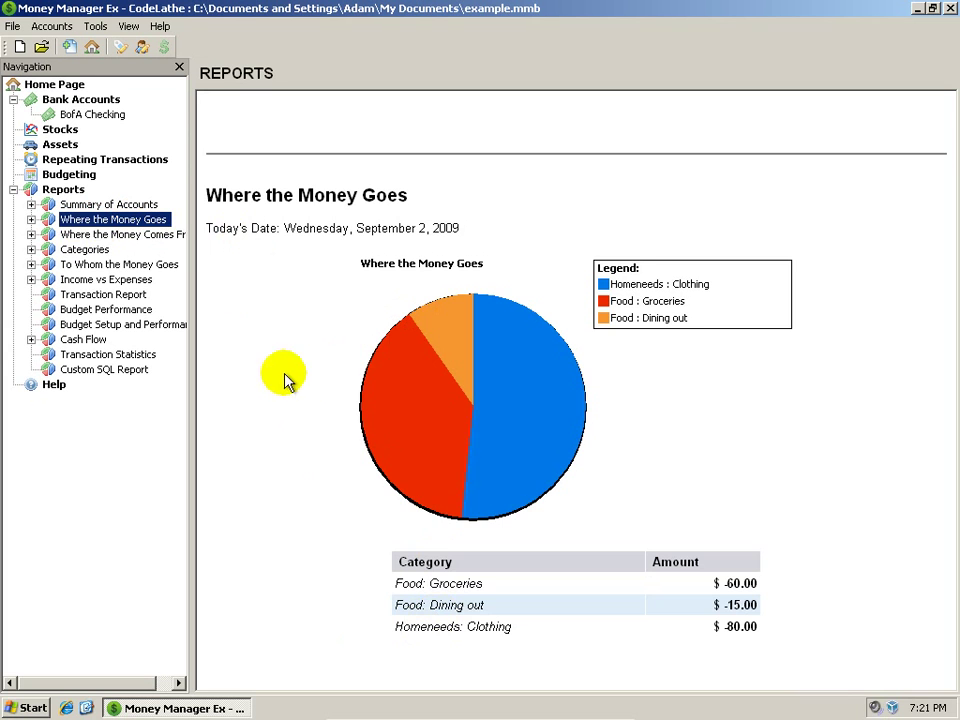
{"action": "left_click", "coordinate": [86, 251]}
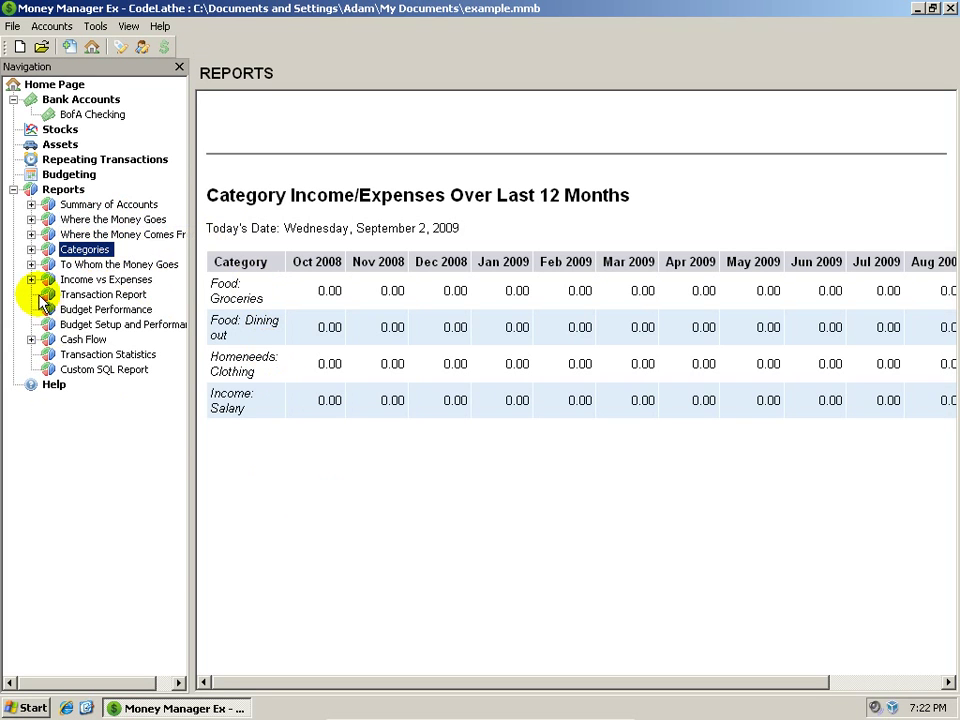
Review the current month's Where the Money Comes From report and the current month's Categories report.
{"action": "left_click", "coordinate": [31, 236]}
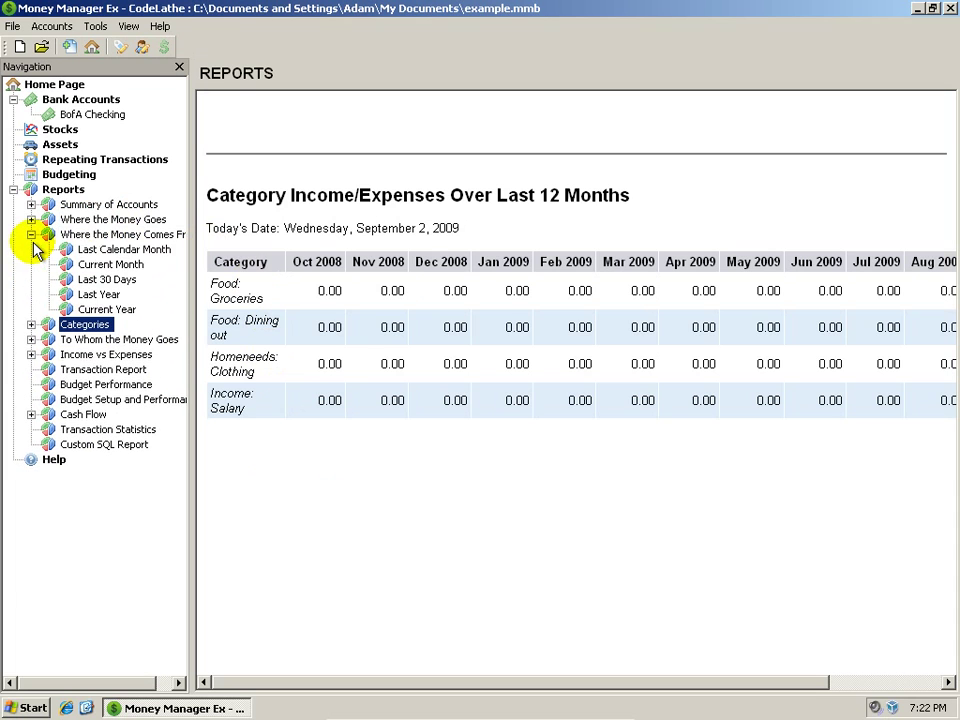
{"action": "left_click", "coordinate": [110, 267]}
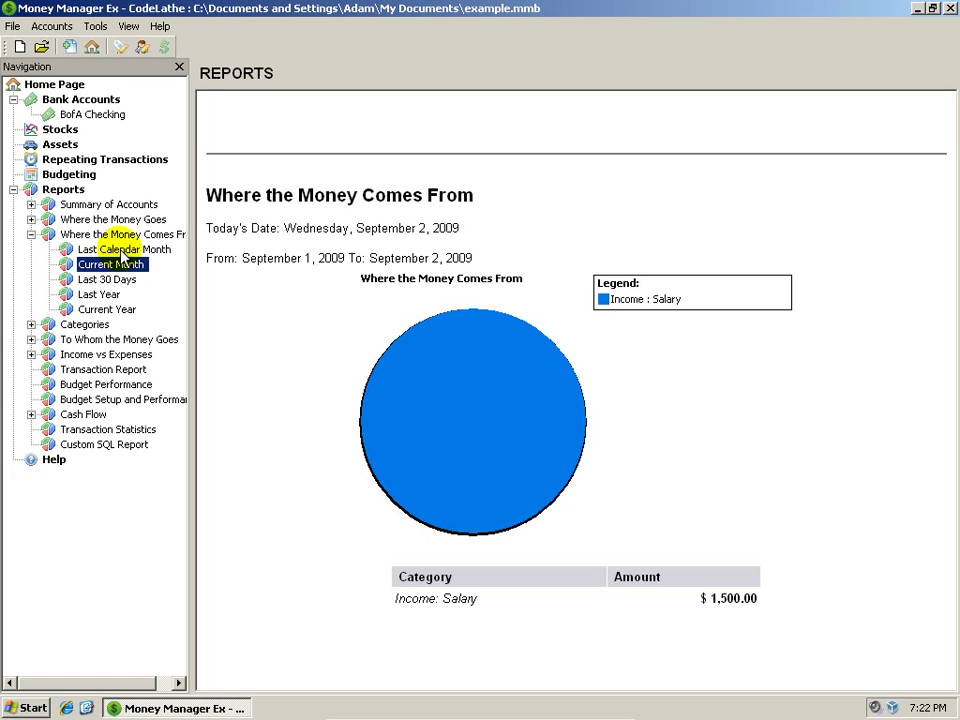
{"action": "left_click", "coordinate": [32, 236]}
{"action": "left_click", "coordinate": [31, 250]}
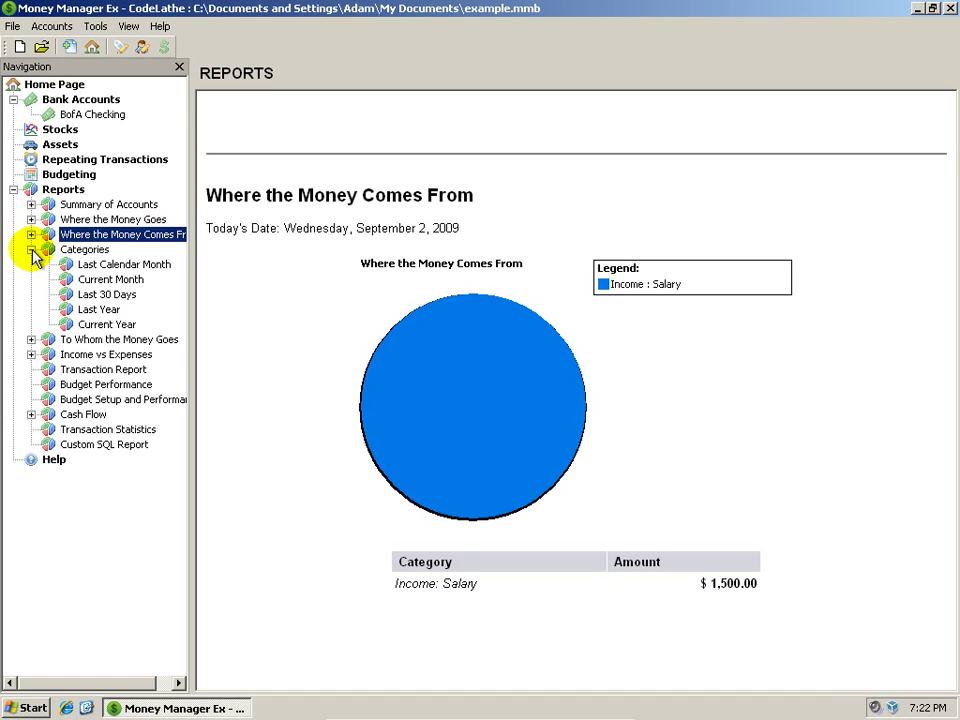
{"action": "left_click", "coordinate": [100, 280]}
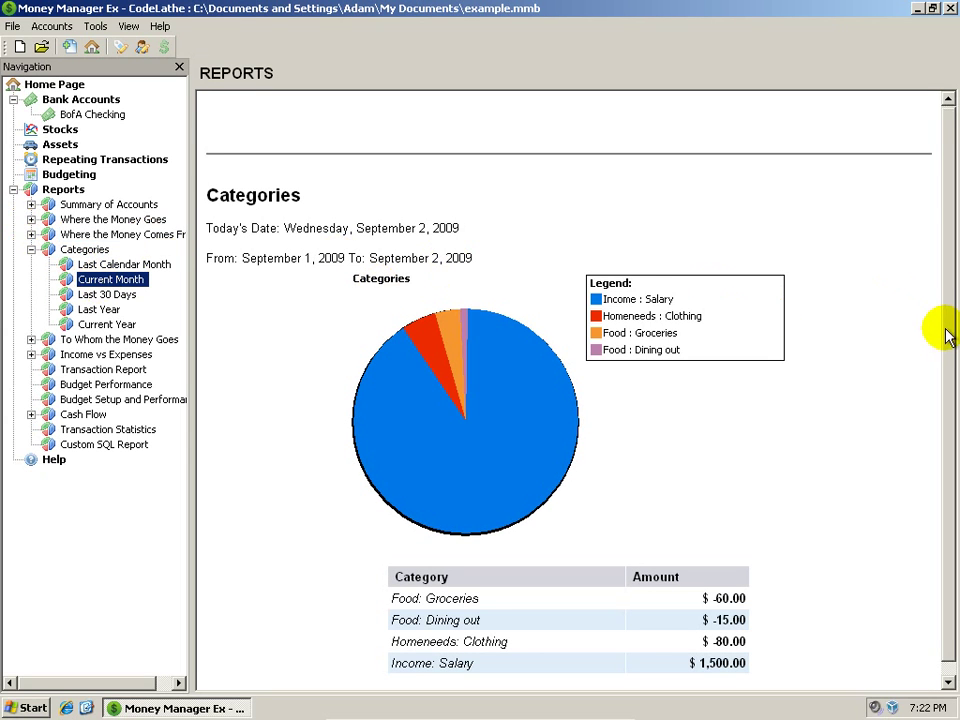
{"action": "scroll", "coordinate": [945, 385], "scroll_direction": "down", "scroll_amount": 1}
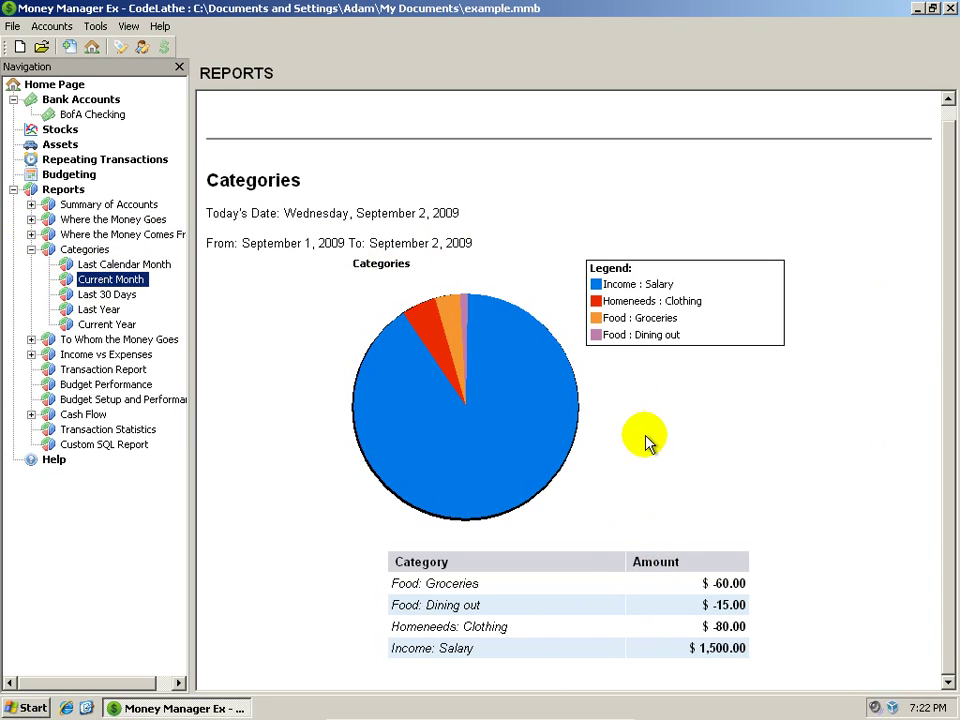
Mark the Burger King transaction in the BofA Checking account as reconciled.
{"action": "left_click", "coordinate": [104, 116]}
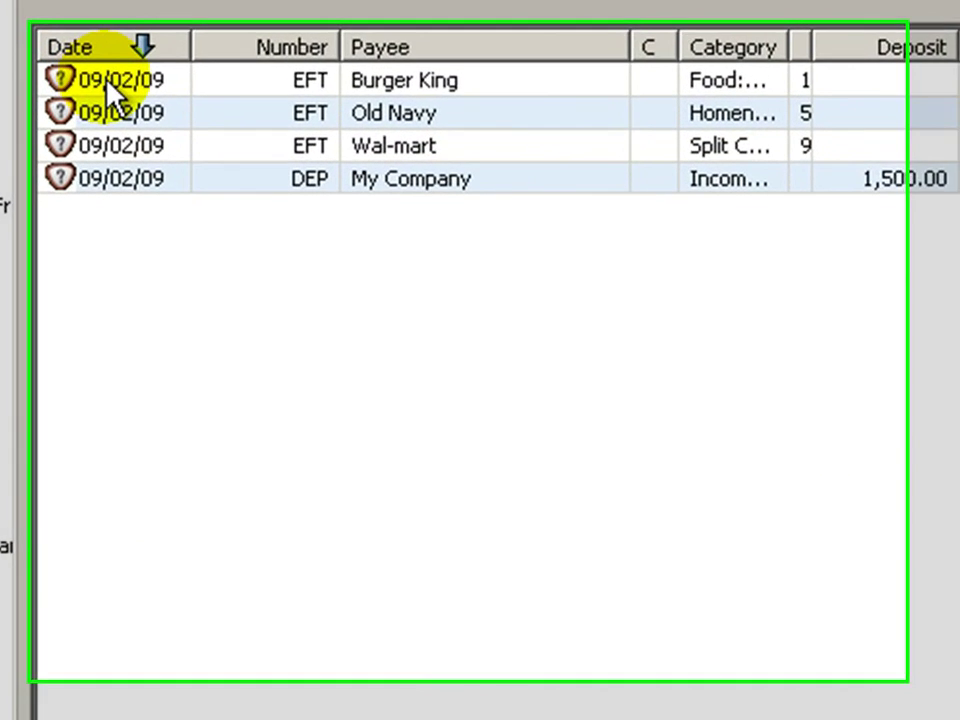
{"action": "left_click", "coordinate": [232, 174]}
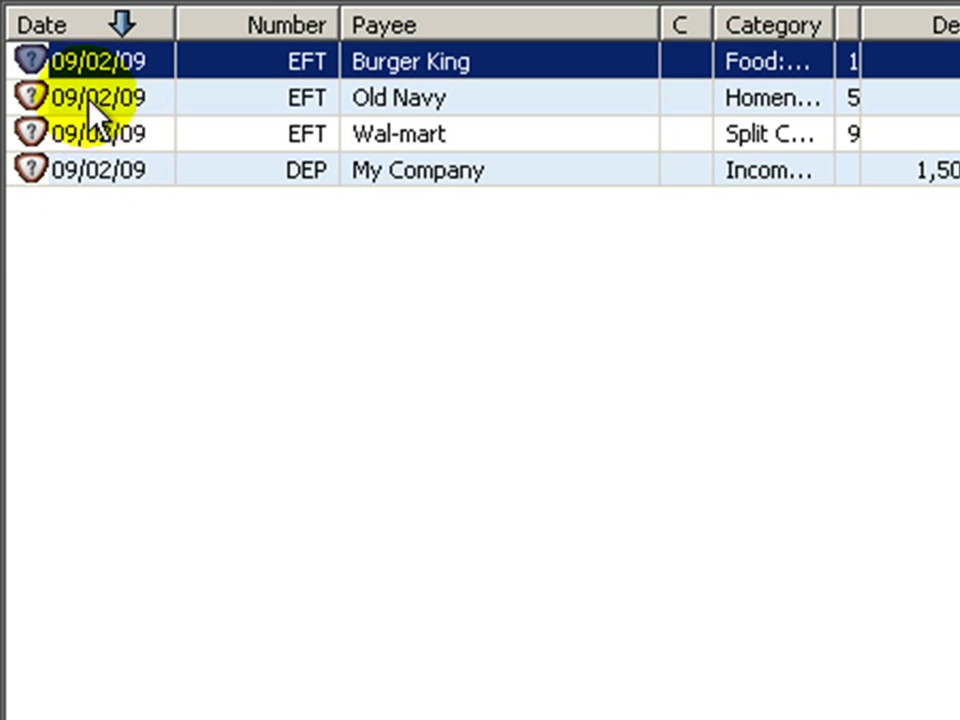
{"action": "right_click", "coordinate": [46, 60]}
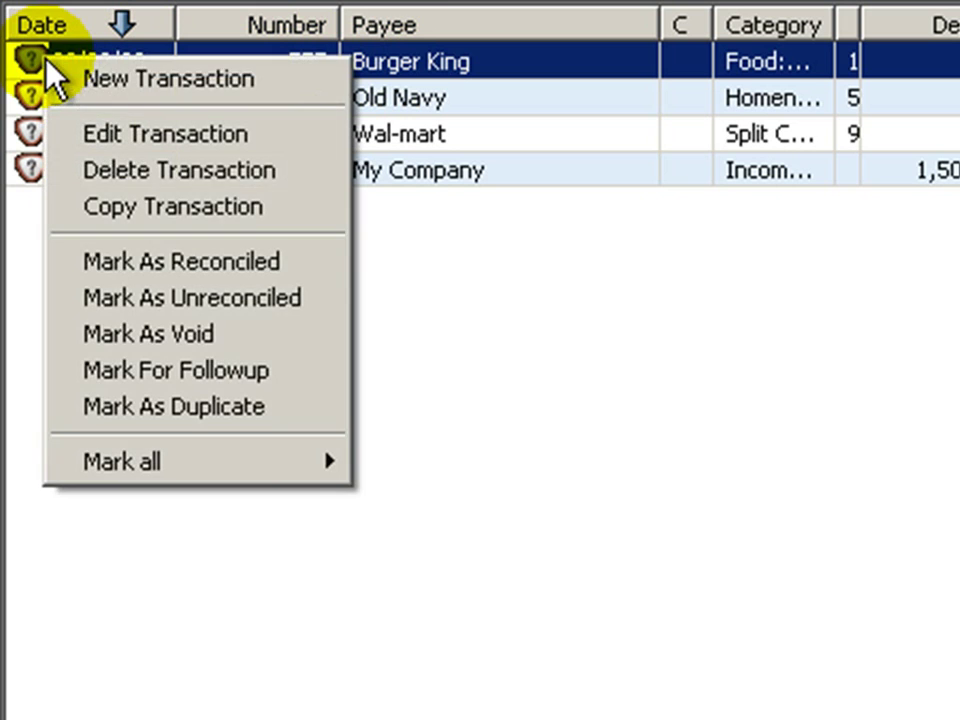
{"action": "left_click", "coordinate": [297, 262]}
{"action": "left_click", "coordinate": [215, 320]}
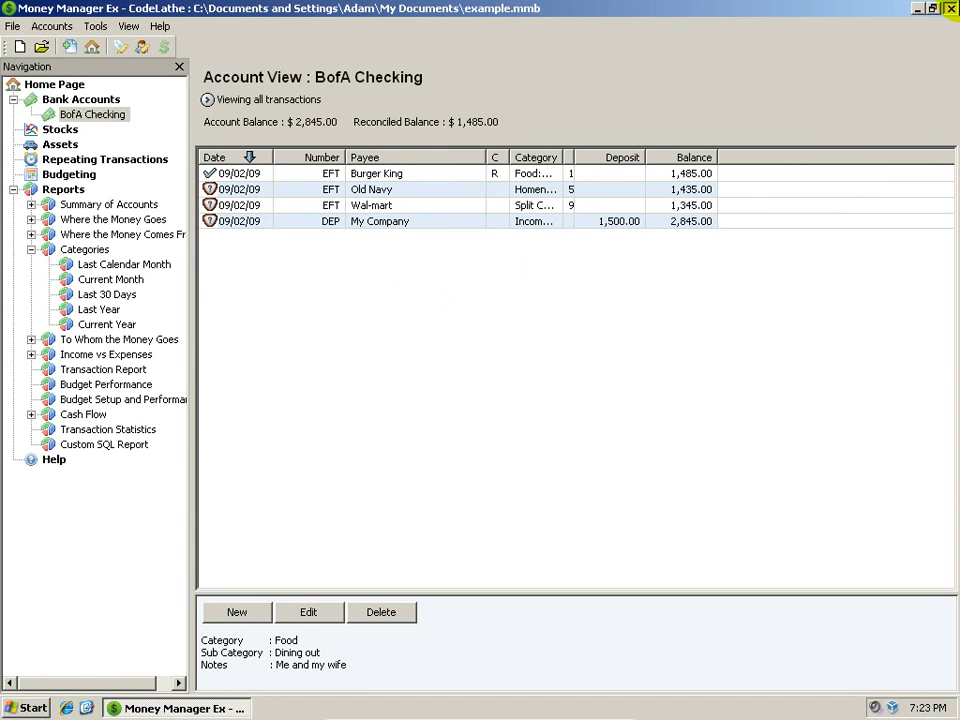
Close Money Manager Ex, reopen it to check that the example.mmb data loads on the Home Page, and close it again.
{"action": "left_click", "coordinate": [950, 8]}
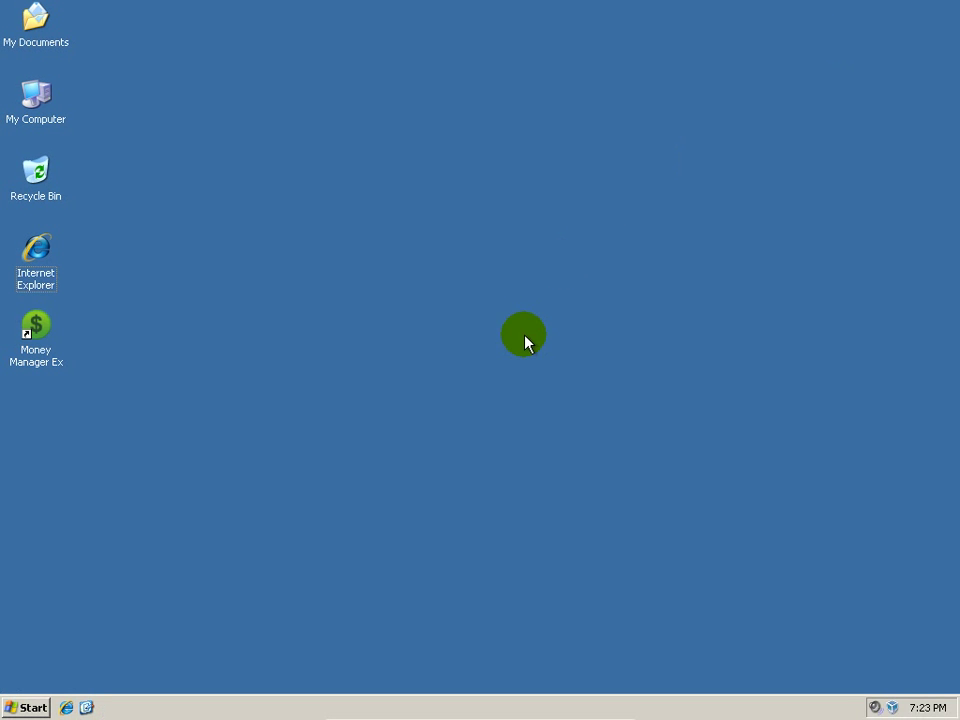
{"action": "double_click", "coordinate": [38, 346]}
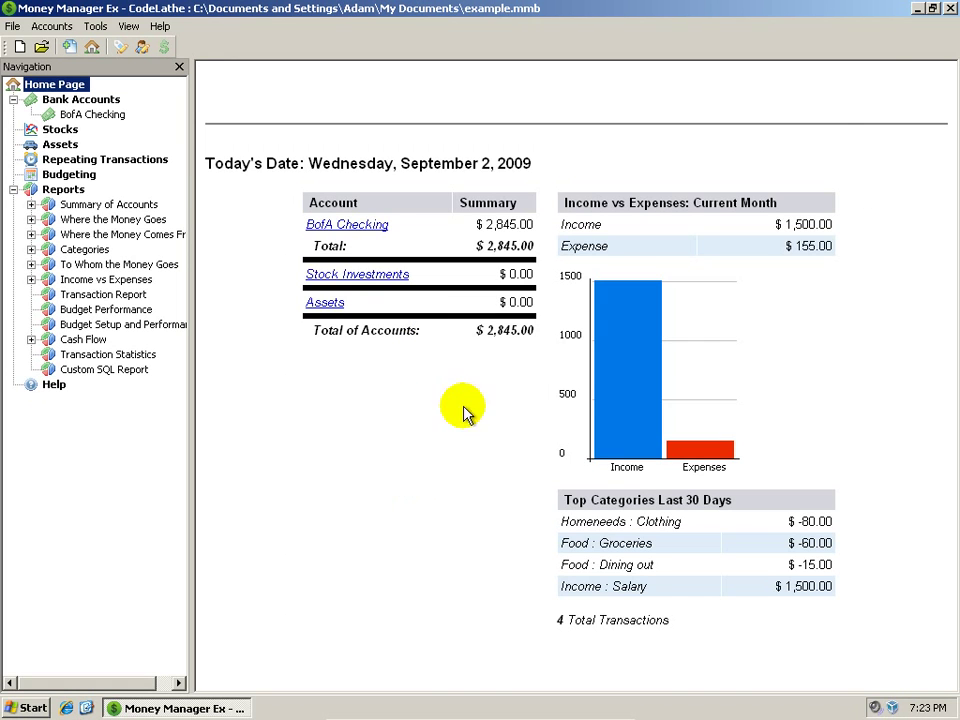
{"action": "left_click", "coordinate": [950, 8]}
{"action": "left_click", "coordinate": [422, 325]}
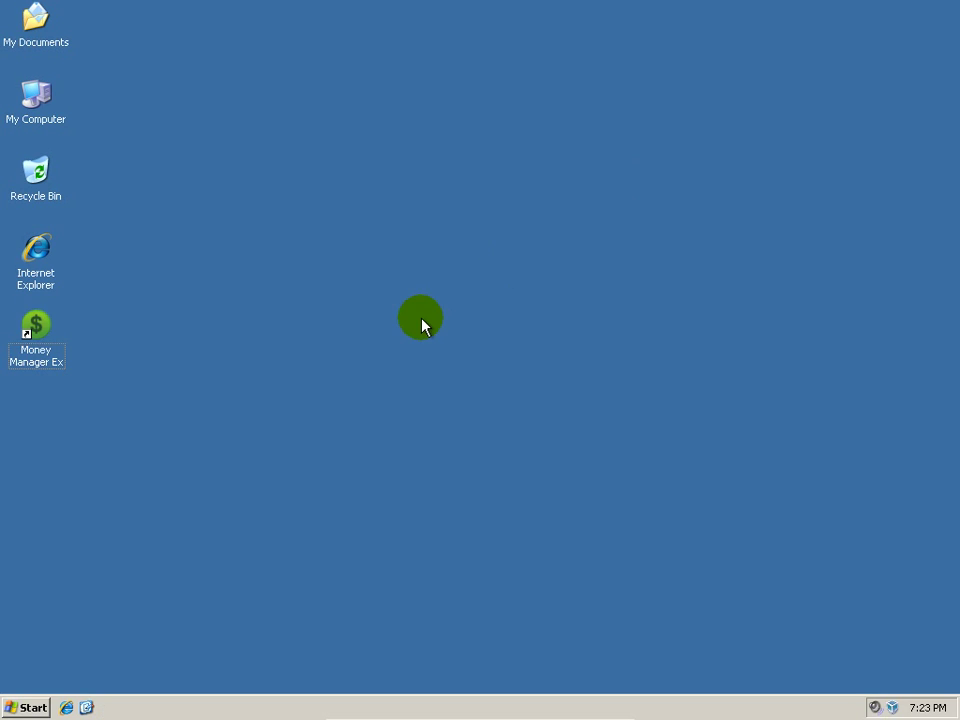